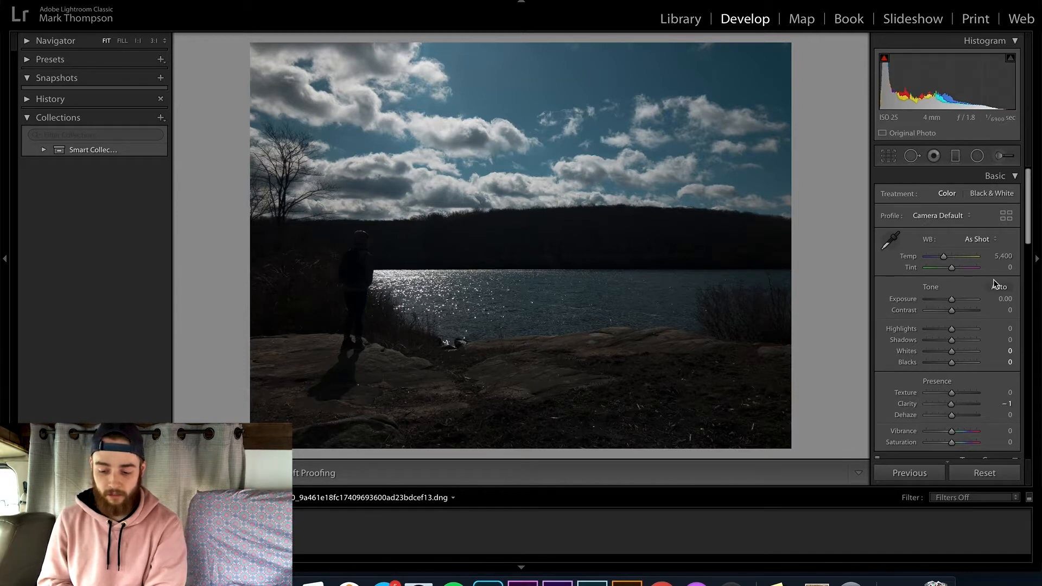
Set the photo's Exposure to +1.30, Contrast to -30, Highlights to -78, Shadows to +82, Whites to +42 and Blacks to -11.
{"action": "left_click_drag", "start_coordinate": [951, 299], "coordinate": [958, 299]}
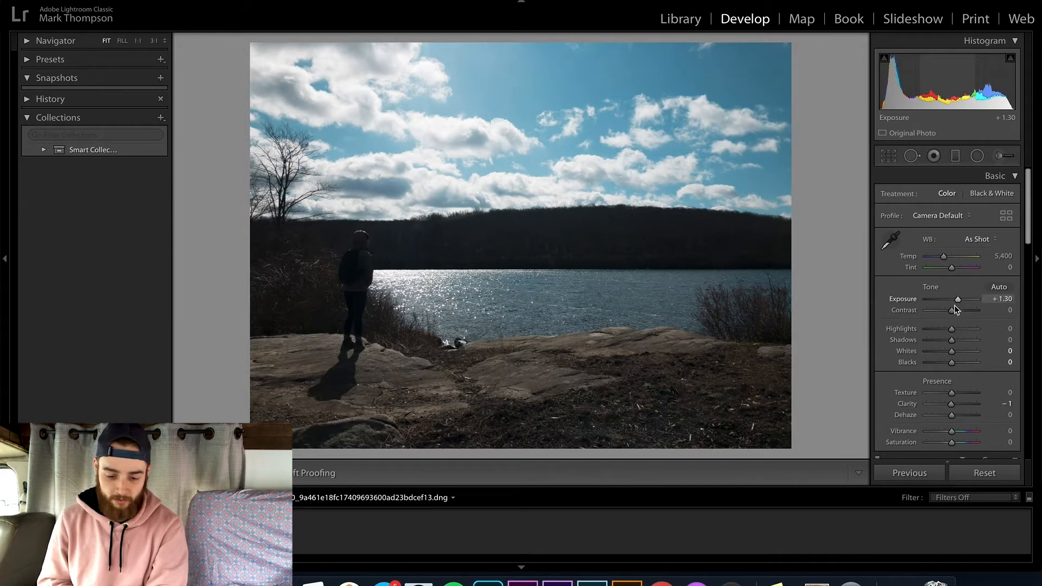
{"action": "mouse_move", "coordinate": [957, 311]}
{"action": "left_mouse_down"}
{"action": "mouse_move", "coordinate": [971, 318]}
{"action": "mouse_move", "coordinate": [943, 317]}
{"action": "left_mouse_up"}
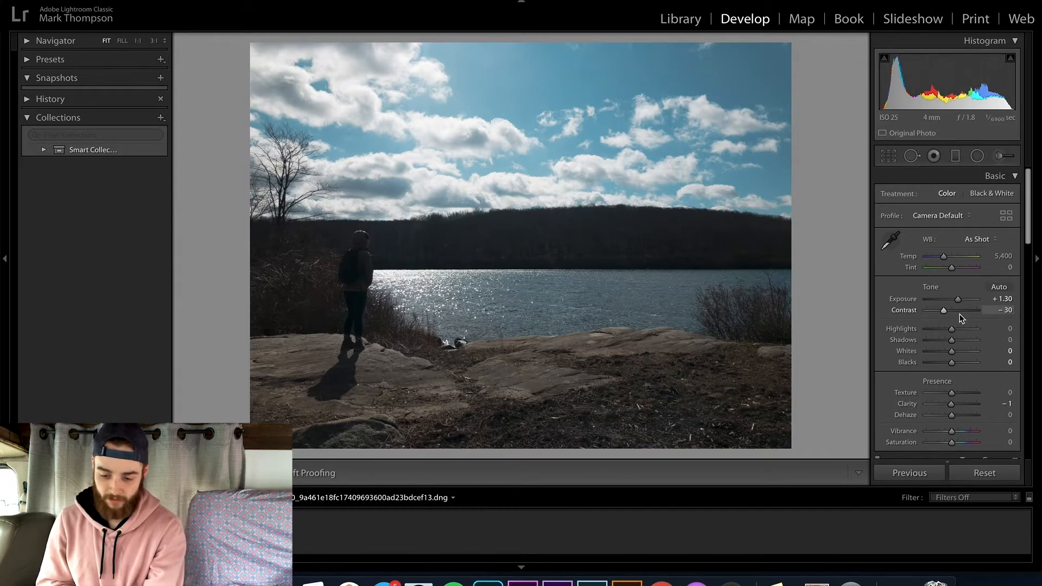
{"action": "mouse_move", "coordinate": [950, 363]}
{"action": "left_mouse_down"}
{"action": "mouse_move", "coordinate": [933, 363]}
{"action": "mouse_move", "coordinate": [966, 363]}
{"action": "mouse_move", "coordinate": [948, 365]}
{"action": "left_mouse_up"}
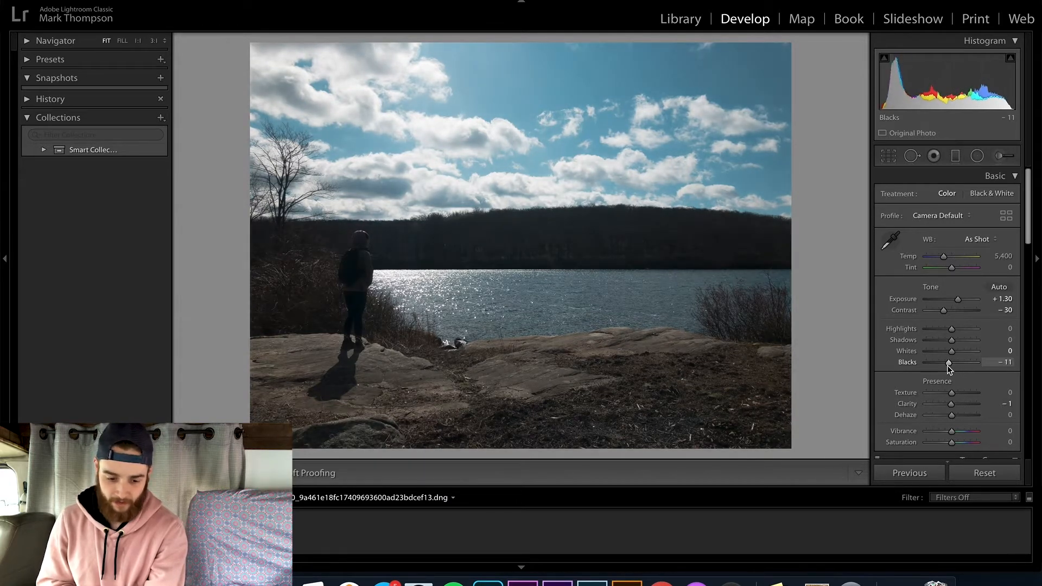
{"action": "mouse_move", "coordinate": [951, 352]}
{"action": "left_mouse_down"}
{"action": "mouse_move", "coordinate": [971, 351]}
{"action": "mouse_move", "coordinate": [942, 352]}
{"action": "mouse_move", "coordinate": [968, 354]}
{"action": "mouse_move", "coordinate": [941, 341]}
{"action": "mouse_move", "coordinate": [978, 343]}
{"action": "mouse_move", "coordinate": [933, 333]}
{"action": "mouse_move", "coordinate": [963, 341]}
{"action": "mouse_move", "coordinate": [951, 353]}
{"action": "mouse_move", "coordinate": [975, 353]}
{"action": "mouse_move", "coordinate": [963, 353]}
{"action": "left_mouse_up"}
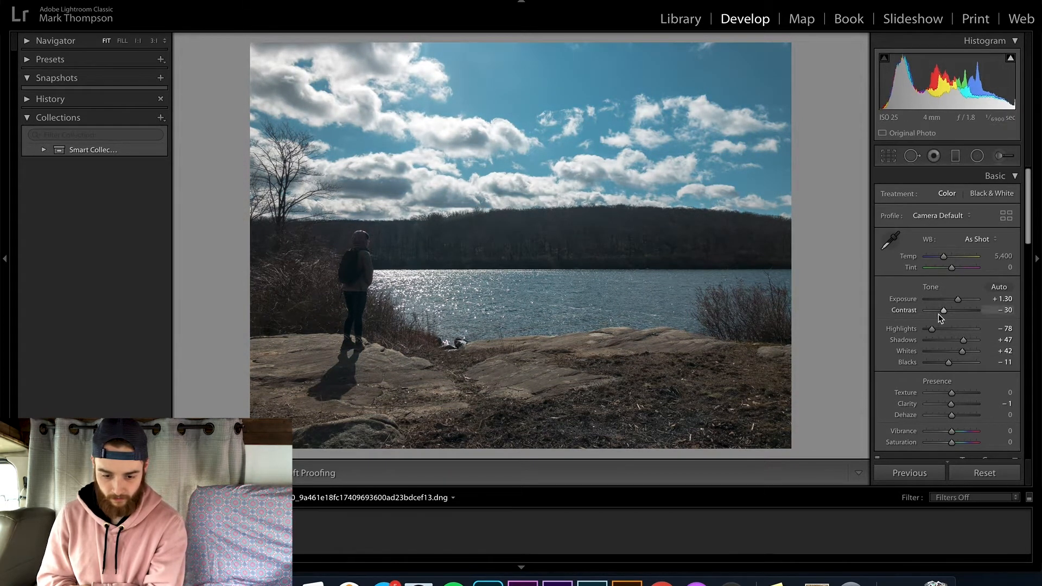
{"action": "mouse_move", "coordinate": [963, 340]}
{"action": "left_mouse_down"}
{"action": "mouse_move", "coordinate": [945, 346]}
{"action": "mouse_move", "coordinate": [989, 346]}
{"action": "mouse_move", "coordinate": [946, 344]}
{"action": "mouse_move", "coordinate": [972, 346]}
{"action": "left_mouse_up"}
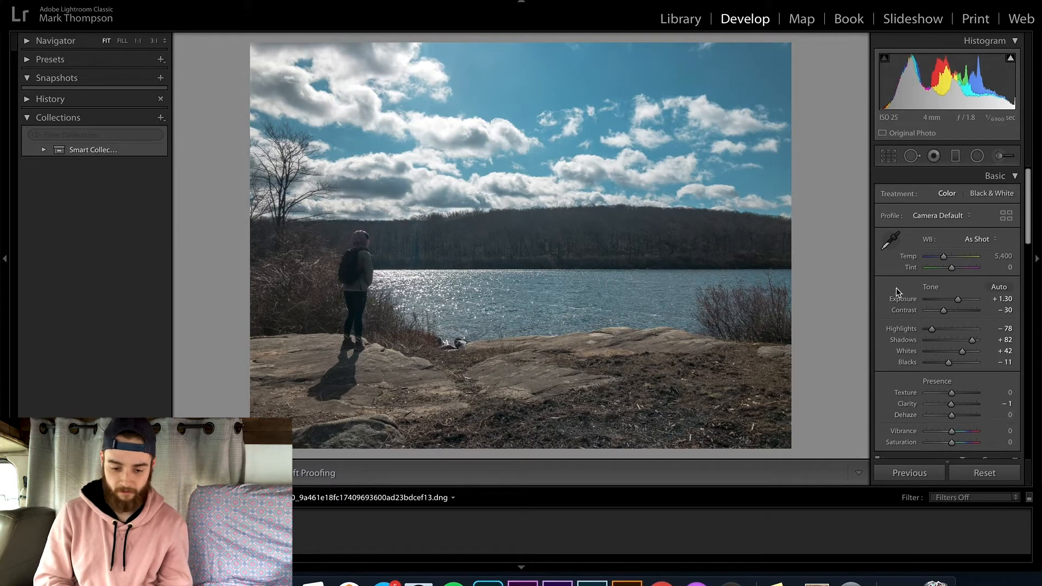
Compare the tone-adjusted photo with the original by switching repeatedly between the before and after views.
{"action": "key", "text": "backslash"}
{"action": "key", "text": "backslash"}
{"action": "key", "text": "backslash"}
{"action": "key", "text": "backslash"}
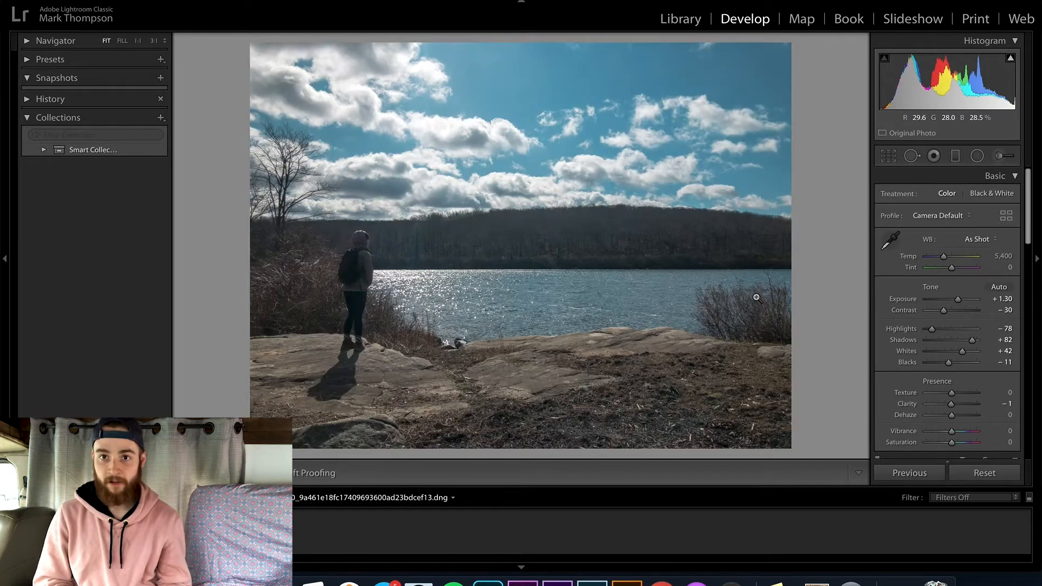
{"action": "key", "text": "backslash"}
{"action": "key", "text": "backslash"}
{"action": "key", "text": "backslash"}
{"action": "key", "text": "backslash"}
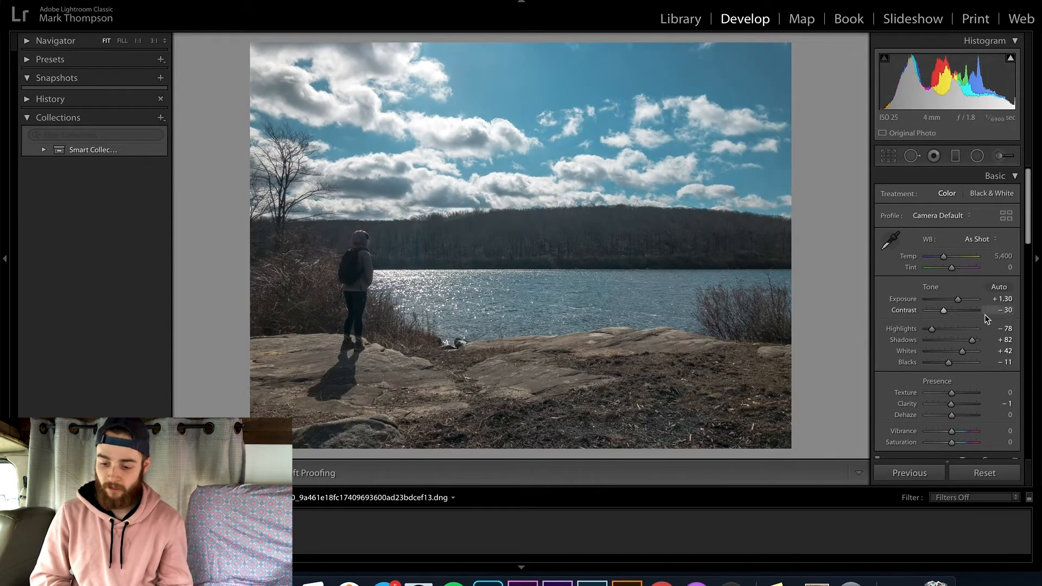
Raise the photo's overall Saturation to +18.
{"action": "scroll", "coordinate": [984, 315], "scroll_direction": "down", "scroll_amount": 4}
{"action": "scroll", "coordinate": [986, 314], "scroll_direction": "down", "scroll_amount": 1}
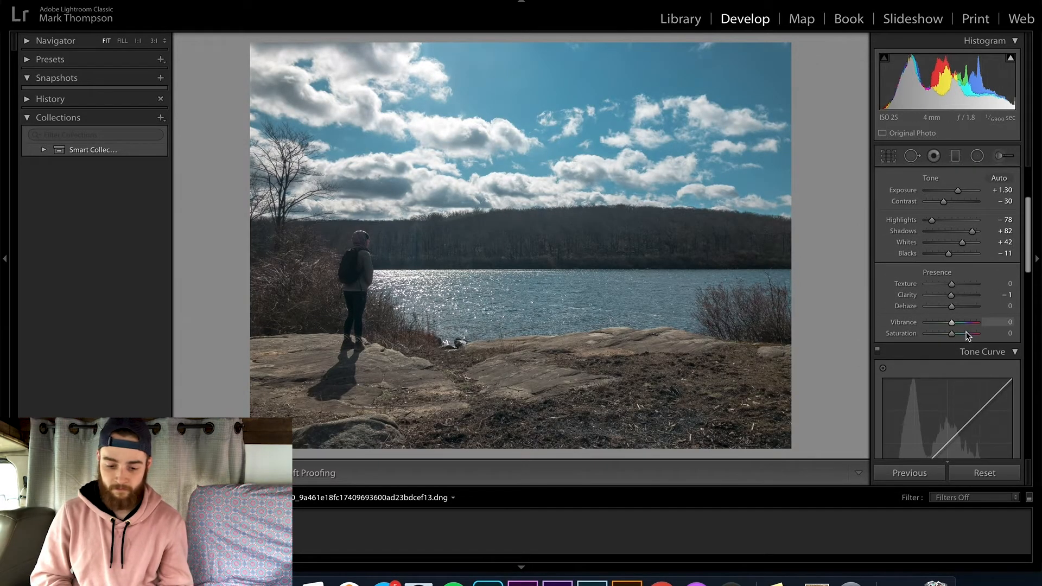
{"action": "left_click_drag", "start_coordinate": [952, 332], "coordinate": [956, 334]}
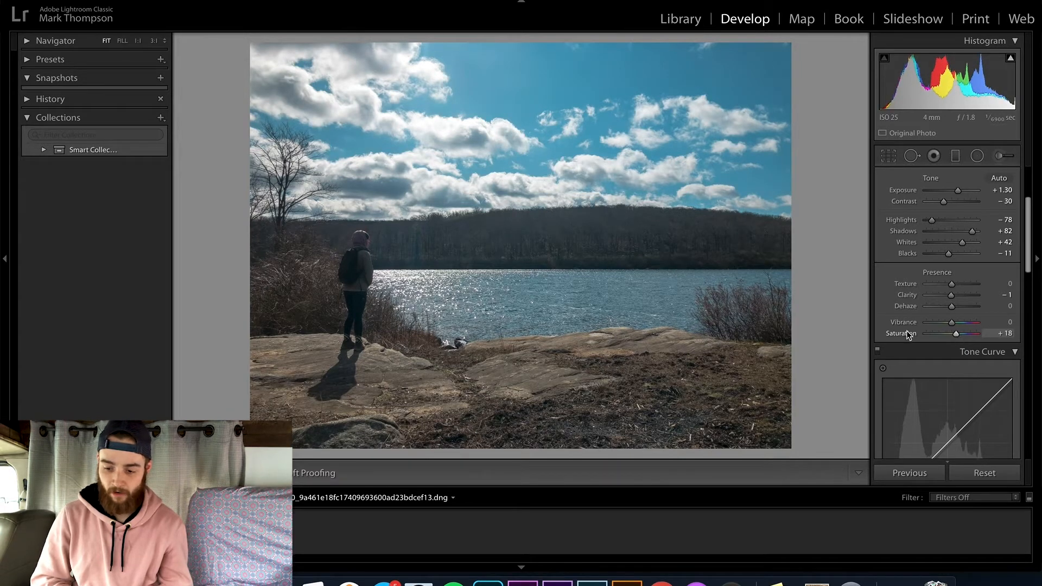
Adjust the blue color range, setting its Hue to -30 and its Saturation to -38.
{"action": "scroll", "coordinate": [969, 304], "scroll_direction": "down", "scroll_amount": 10}
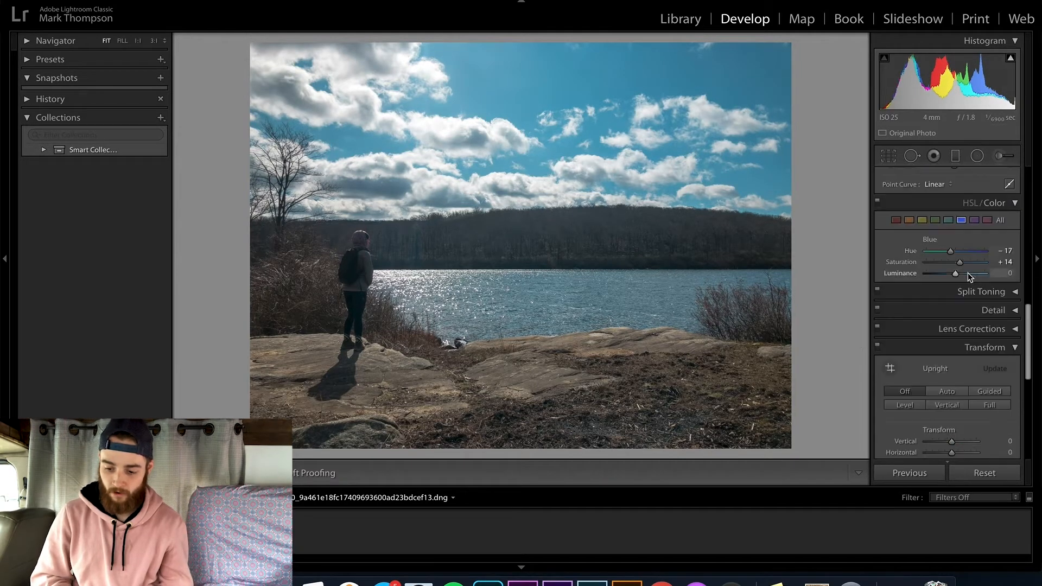
{"action": "left_click", "coordinate": [1000, 220]}
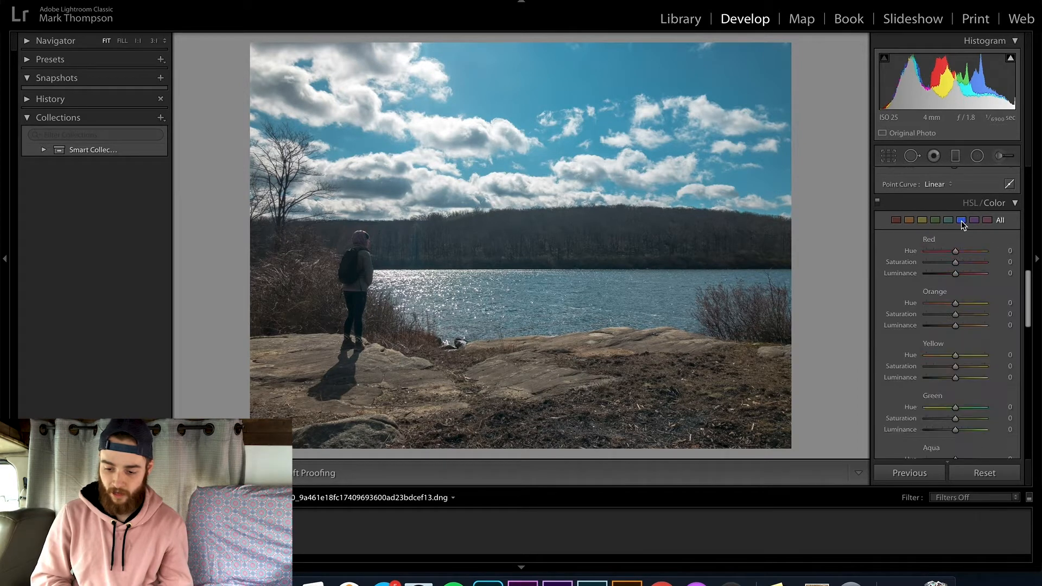
{"action": "left_click", "coordinate": [961, 220]}
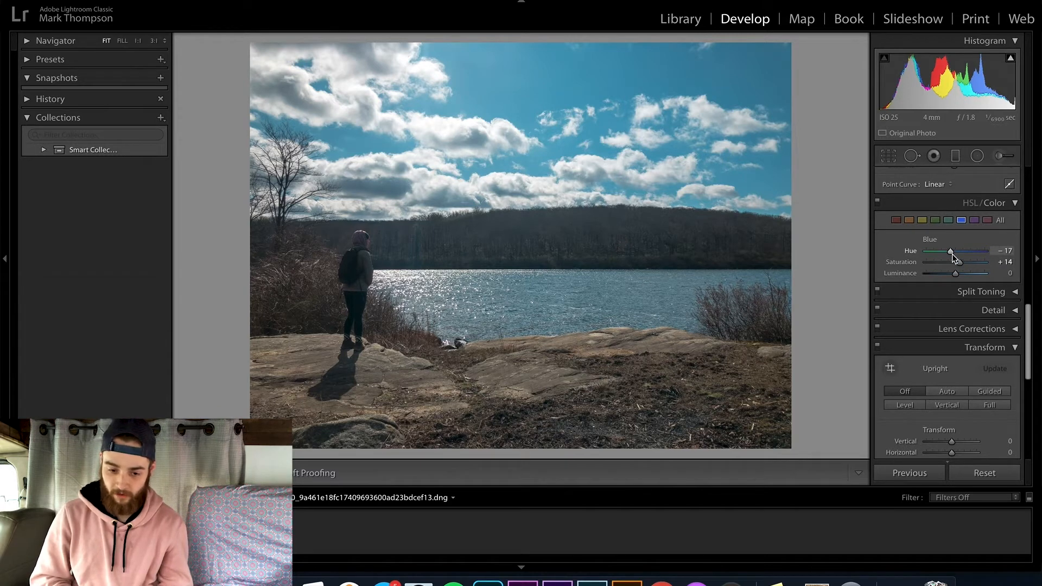
{"action": "left_click_drag", "start_coordinate": [951, 251], "coordinate": [945, 252]}
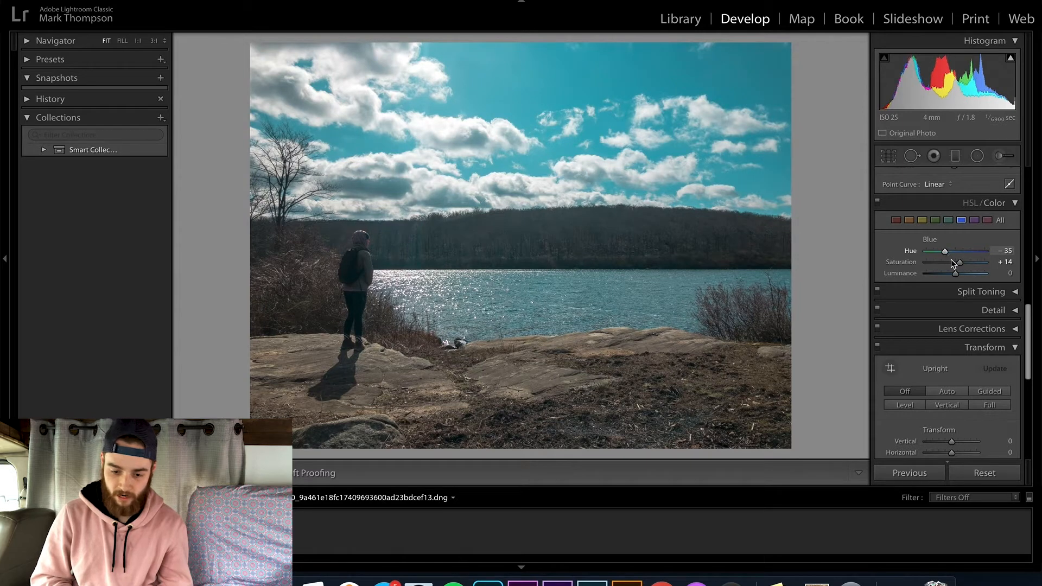
{"action": "left_click_drag", "start_coordinate": [952, 263], "coordinate": [950, 262]}
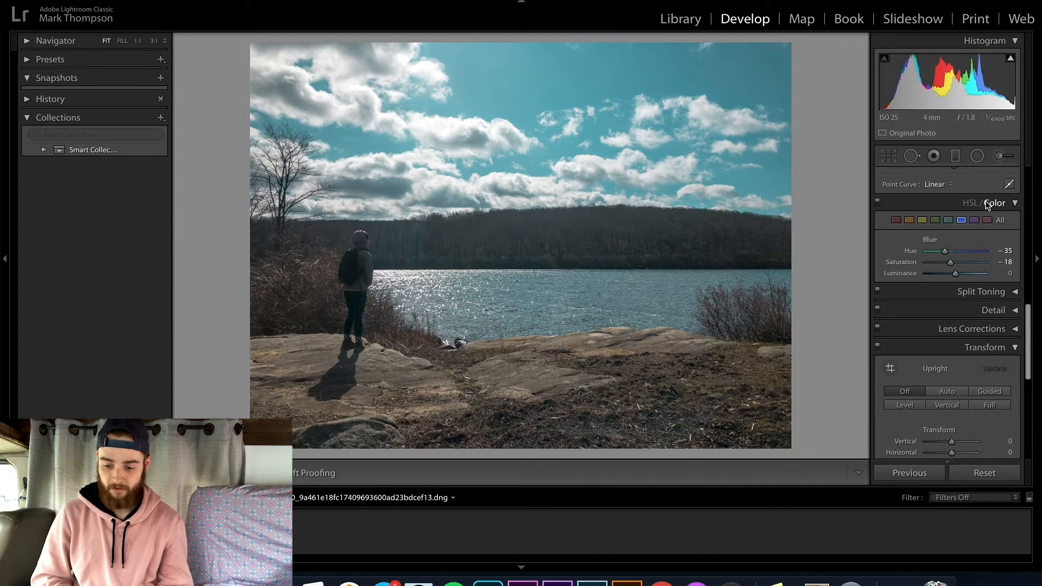
{"action": "left_click_drag", "start_coordinate": [946, 251], "coordinate": [947, 252]}
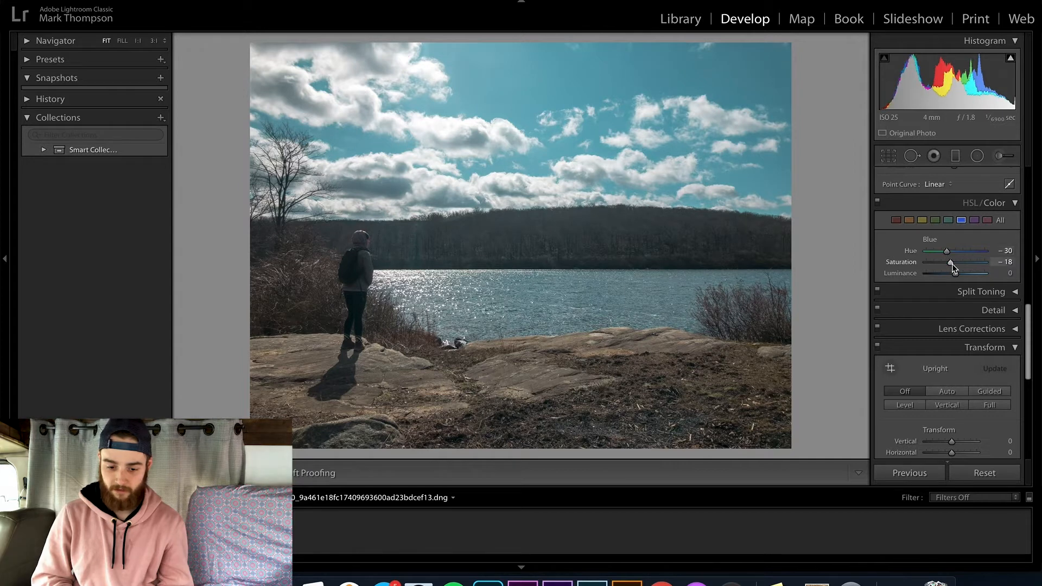
{"action": "left_click_drag", "start_coordinate": [953, 263], "coordinate": [947, 263]}
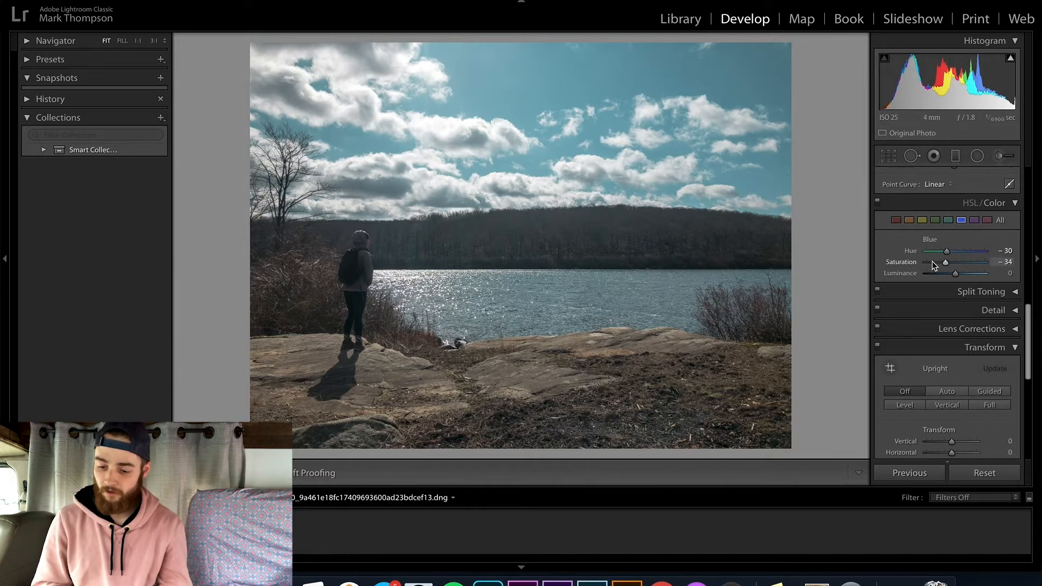
{"action": "left_click_drag", "start_coordinate": [946, 266], "coordinate": [945, 267]}
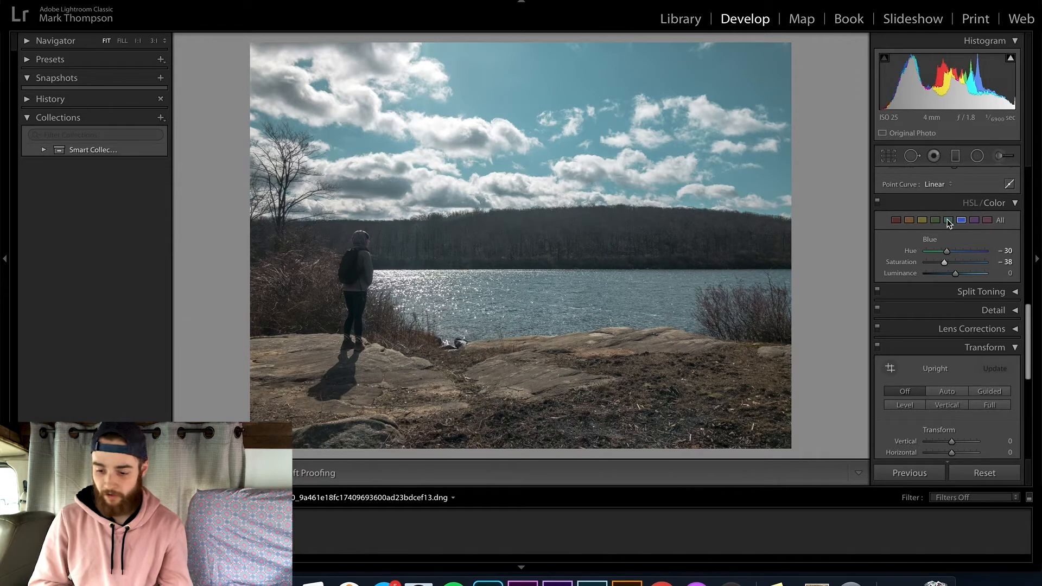
Raise the Saturation of the purple range to +47 and of the magenta range to +29.
{"action": "left_click", "coordinate": [974, 219]}
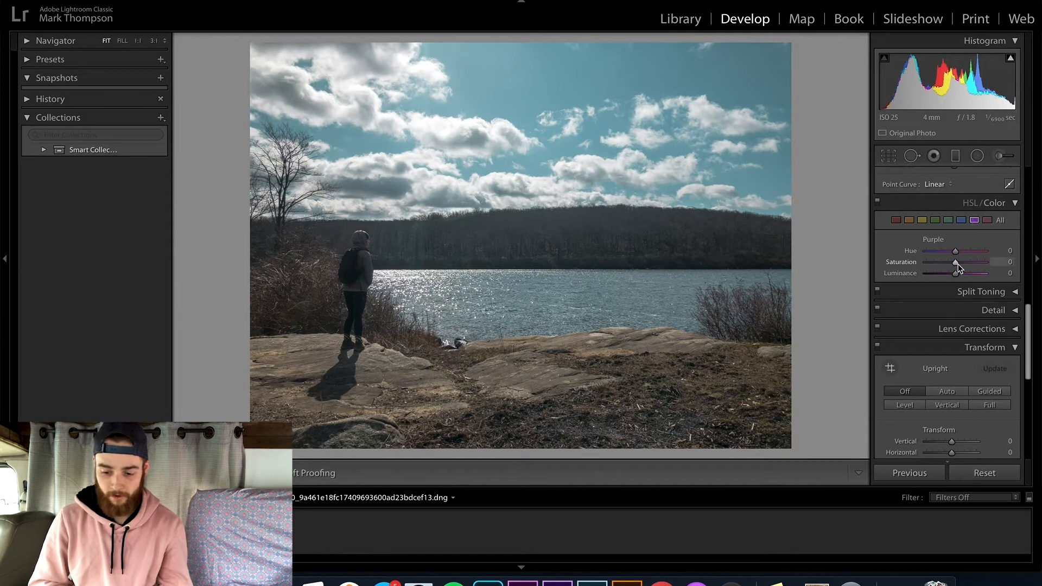
{"action": "left_click_drag", "start_coordinate": [972, 263], "coordinate": [969, 262]}
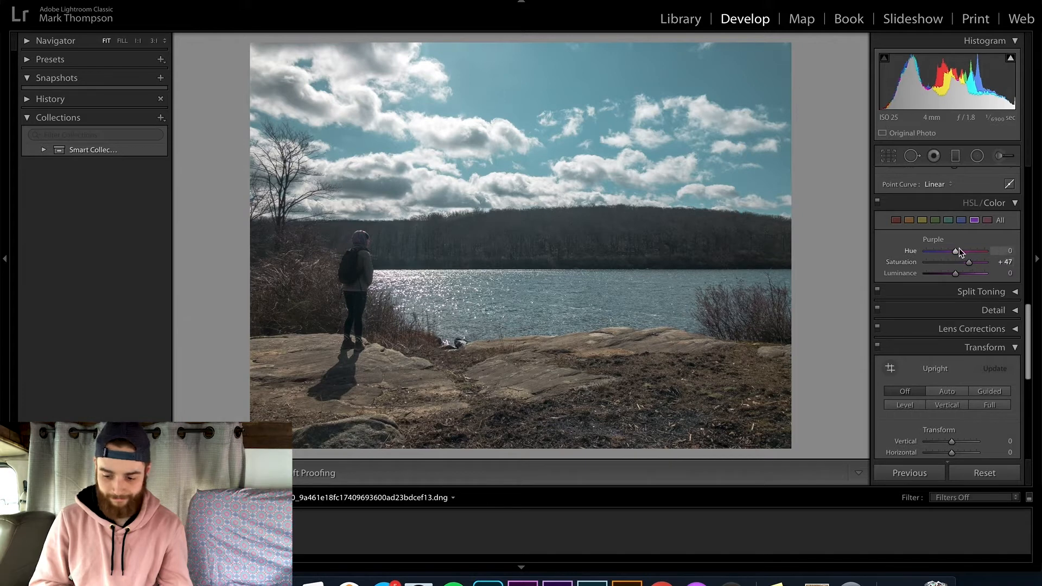
{"action": "left_click", "coordinate": [988, 222]}
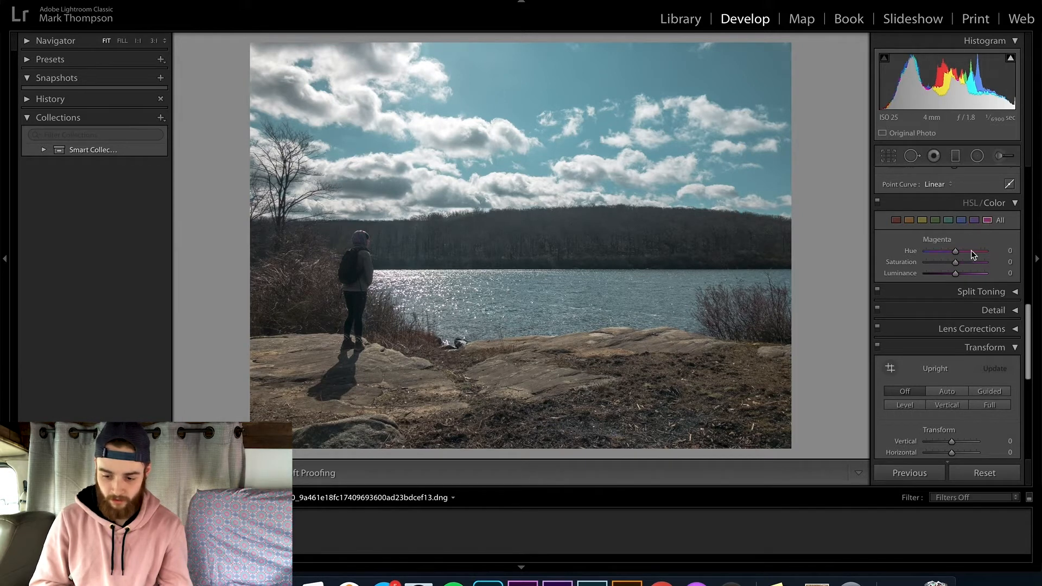
{"action": "left_click_drag", "start_coordinate": [969, 262], "coordinate": [963, 263]}
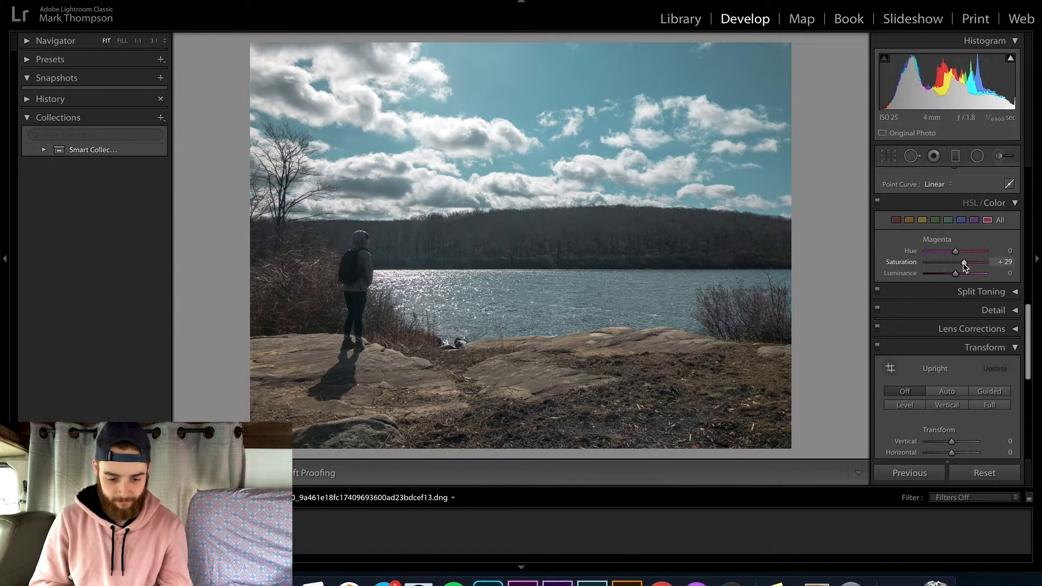
Set the green range's Saturation to +58 and the yellow range's Saturation to -77.
{"action": "left_click", "coordinate": [936, 220]}
{"action": "left_click_drag", "start_coordinate": [956, 263], "coordinate": [972, 266]}
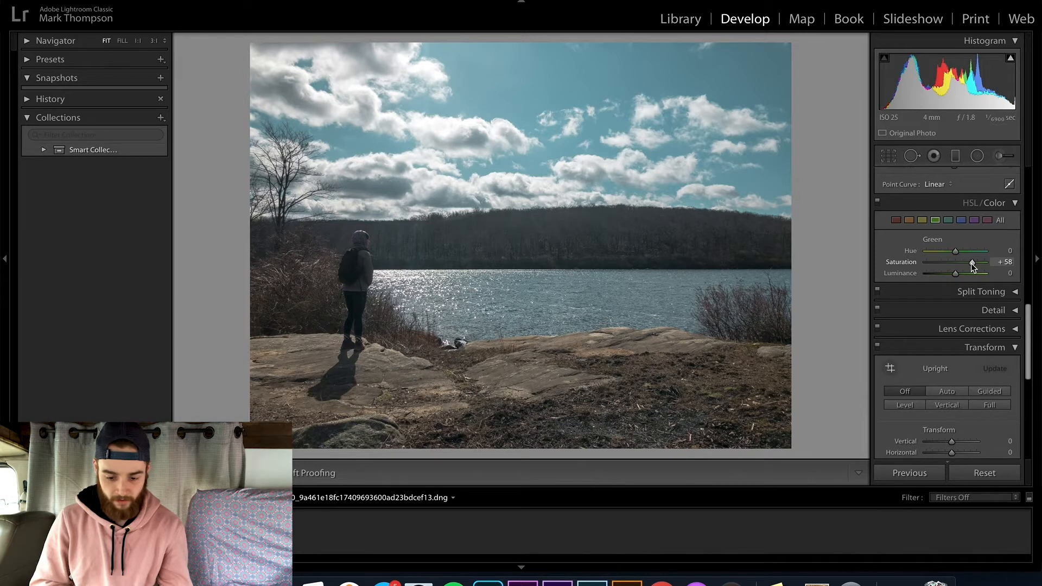
{"action": "left_click", "coordinate": [923, 219]}
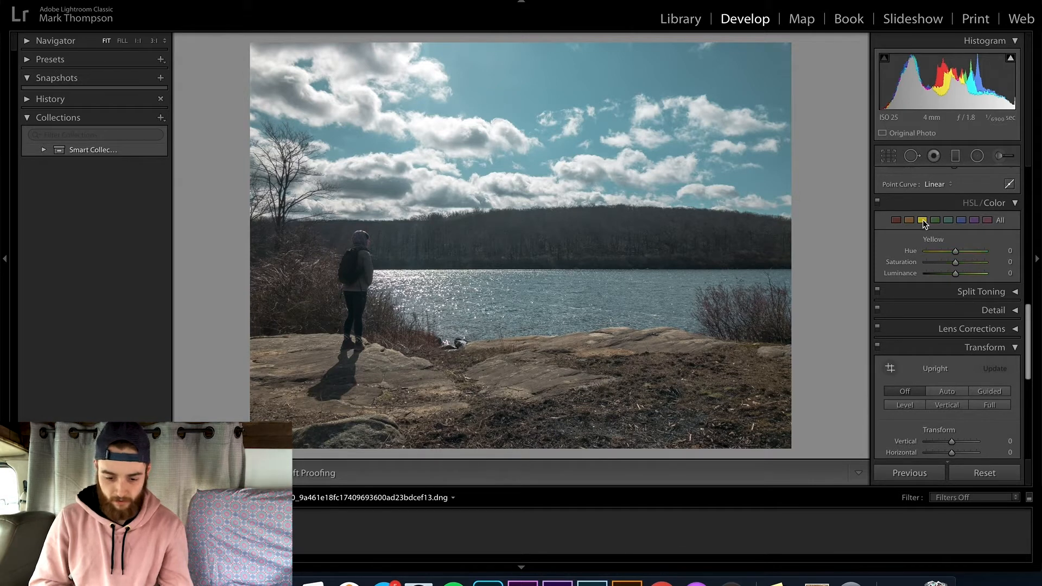
{"action": "left_click_drag", "start_coordinate": [946, 265], "coordinate": [1018, 232]}
{"action": "left_click_drag", "start_coordinate": [971, 244], "coordinate": [934, 245]}
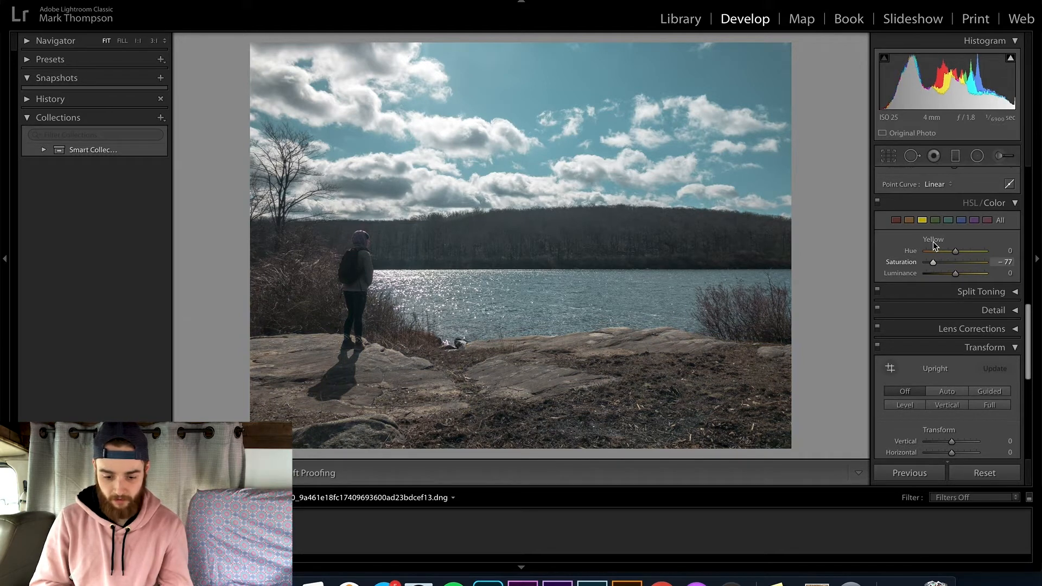
{"action": "left_click_drag", "start_coordinate": [933, 242], "coordinate": [933, 242]}
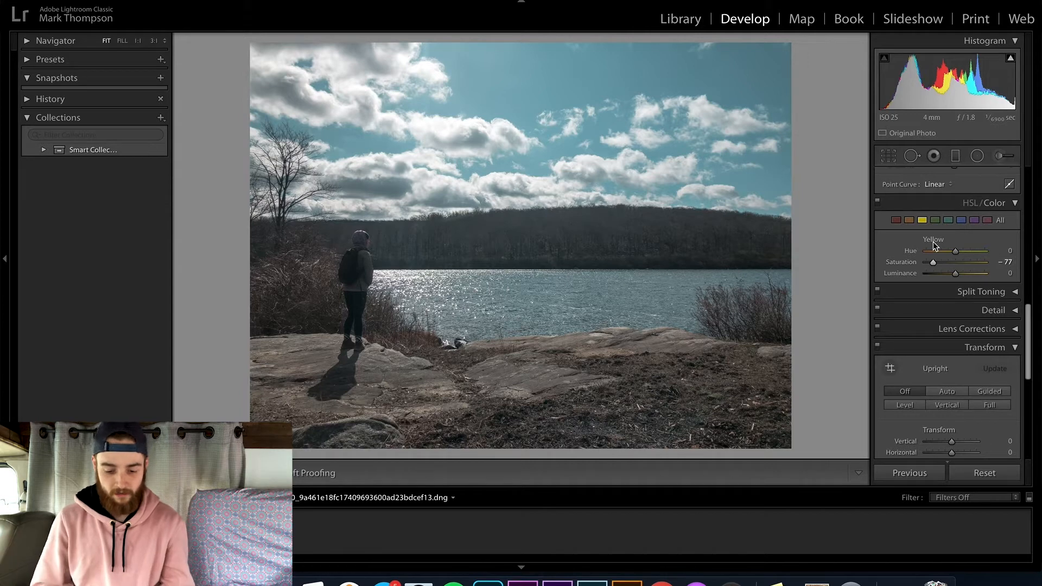
Reduce the blue range's Saturation further to -46.
{"action": "left_click", "coordinate": [961, 220]}
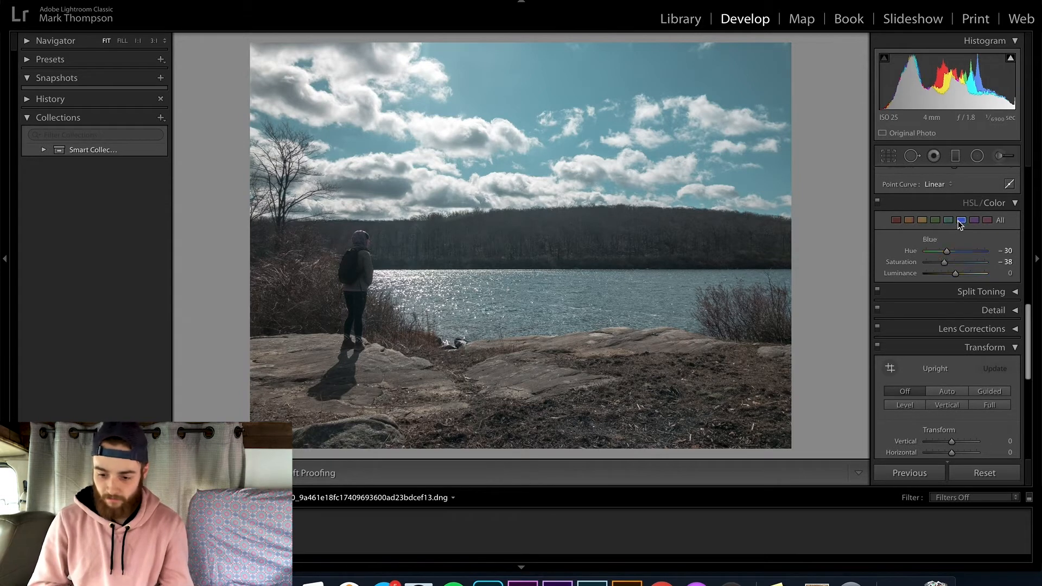
{"action": "left_click_drag", "start_coordinate": [938, 262], "coordinate": [943, 265]}
Compare the color-adjusted lake photo with the unedited original in the before and after views.
{"action": "key", "text": "backslash"}
{"action": "key", "text": "backslash"}
{"action": "key", "text": "backslash"}
{"action": "key", "text": "backslash"}
{"action": "key", "text": "backslash"}
{"action": "key", "text": "backslash"}
{"action": "key", "text": "backslash"}
{"action": "key", "text": "backslash"}
{"action": "key", "text": "backslash"}
{"action": "key", "text": "backslash"}
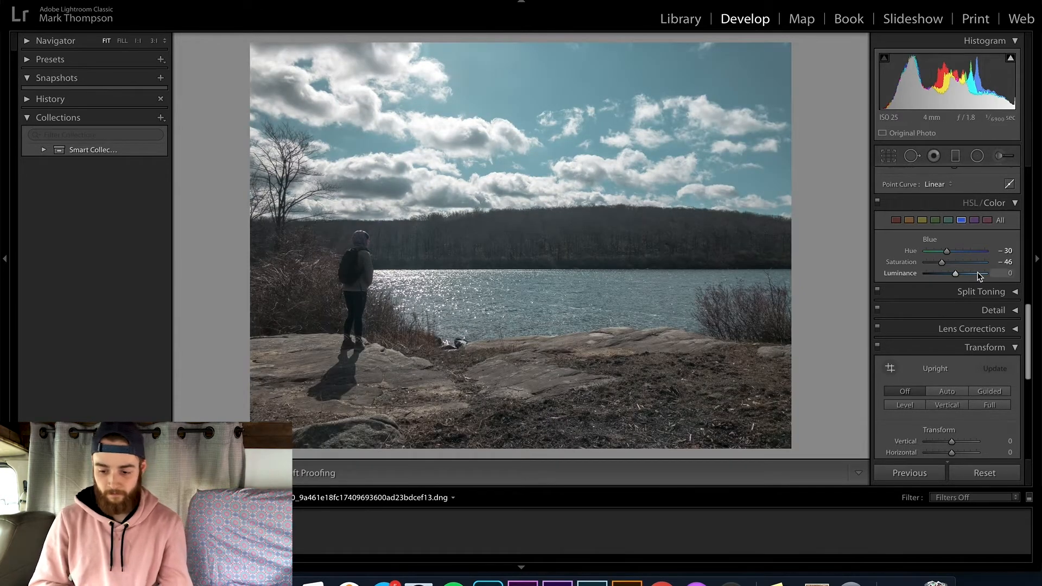
Collapse the Tone Curve and HSL/Color sections, and set Texture to +17, Clarity to +49 and overall Saturation to +12.
{"action": "scroll", "coordinate": [977, 271], "scroll_direction": "down", "scroll_amount": 3}
{"action": "scroll", "coordinate": [992, 224], "scroll_direction": "up", "scroll_amount": 5}
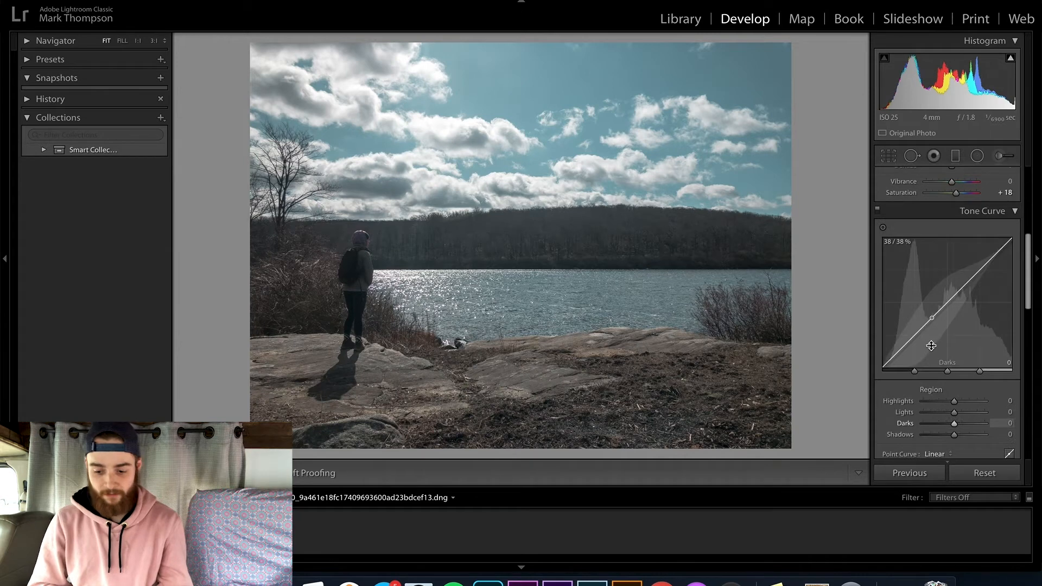
{"action": "left_click", "coordinate": [1015, 213]}
{"action": "left_click", "coordinate": [1013, 230]}
{"action": "scroll", "coordinate": [1004, 234], "scroll_direction": "up", "scroll_amount": 4}
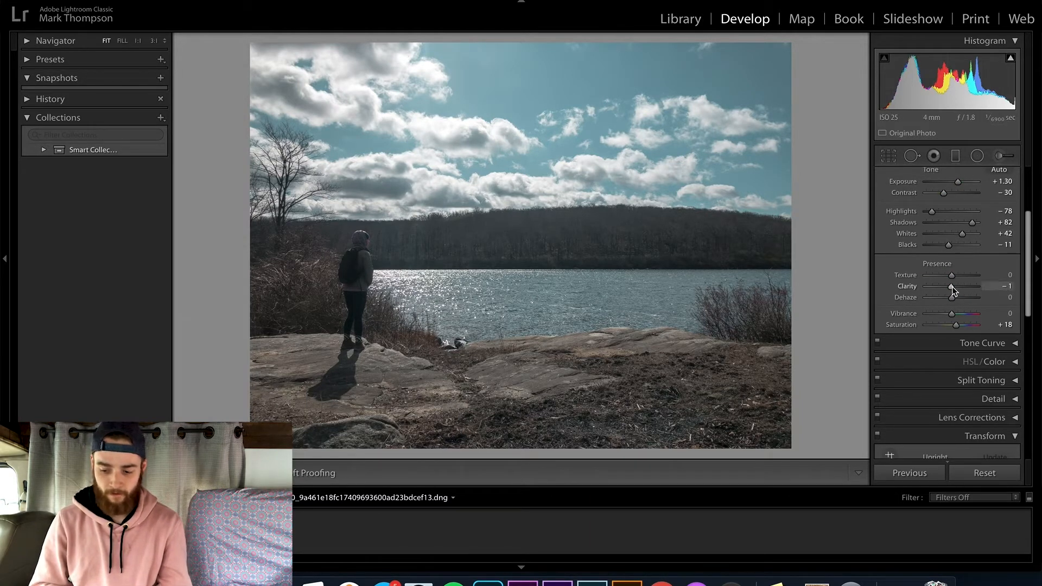
{"action": "mouse_move", "coordinate": [952, 288]}
{"action": "left_mouse_down"}
{"action": "mouse_move", "coordinate": [967, 288]}
{"action": "mouse_move", "coordinate": [967, 274]}
{"action": "mouse_move", "coordinate": [945, 276]}
{"action": "mouse_move", "coordinate": [980, 274]}
{"action": "mouse_move", "coordinate": [965, 288]}
{"action": "mouse_move", "coordinate": [908, 290]}
{"action": "mouse_move", "coordinate": [939, 289]}
{"action": "left_mouse_up"}
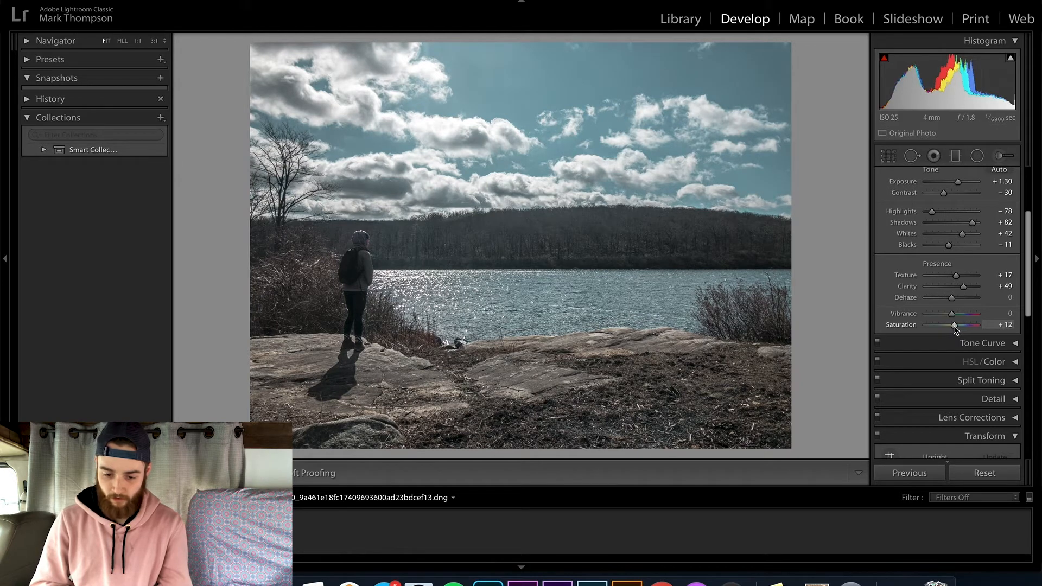
Split-tone the shadows with a Hue of 14 and a Saturation of 6.
{"action": "left_click", "coordinate": [981, 380]}
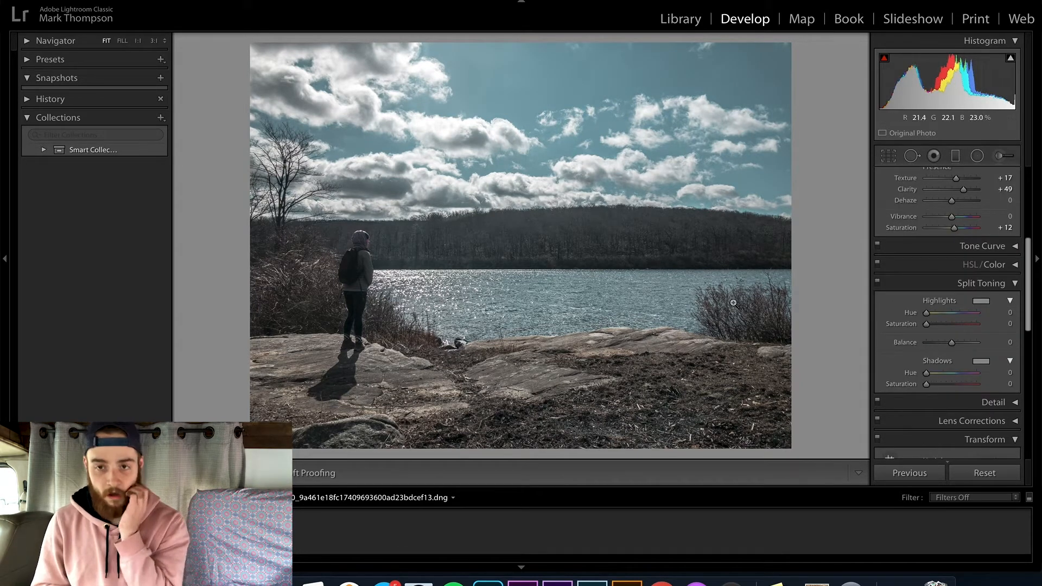
{"action": "left_click", "coordinate": [980, 284]}
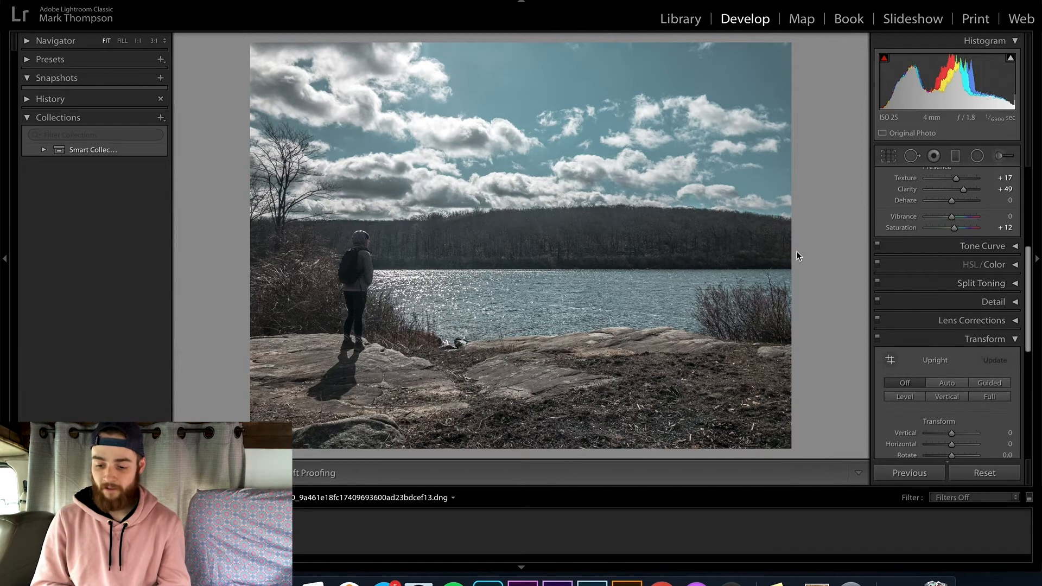
{"action": "left_click", "coordinate": [997, 284]}
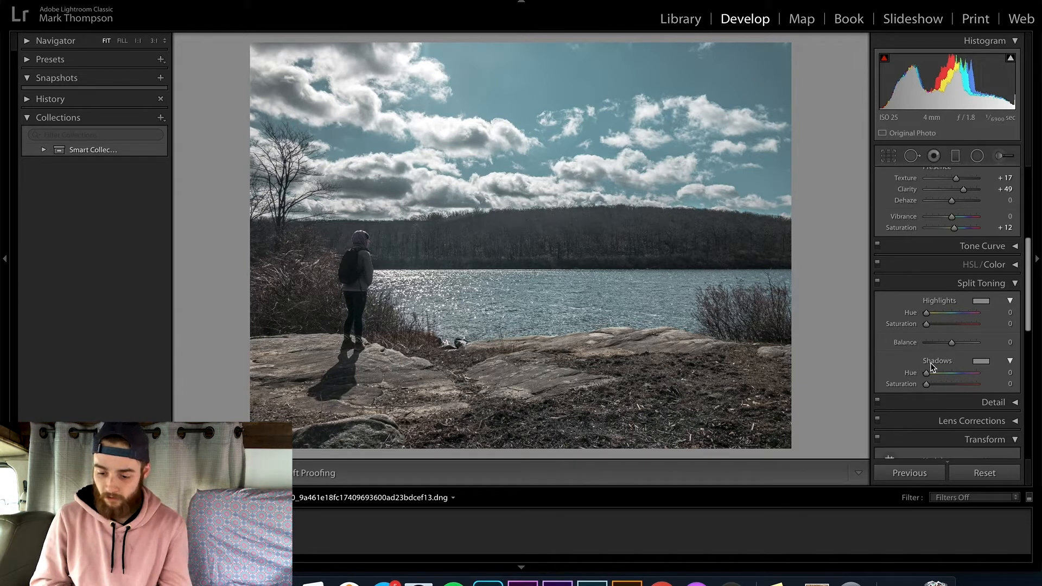
{"action": "mouse_move", "coordinate": [927, 376]}
{"action": "left_mouse_down"}
{"action": "mouse_move", "coordinate": [941, 384]}
{"action": "mouse_move", "coordinate": [930, 389]}
{"action": "left_mouse_up"}
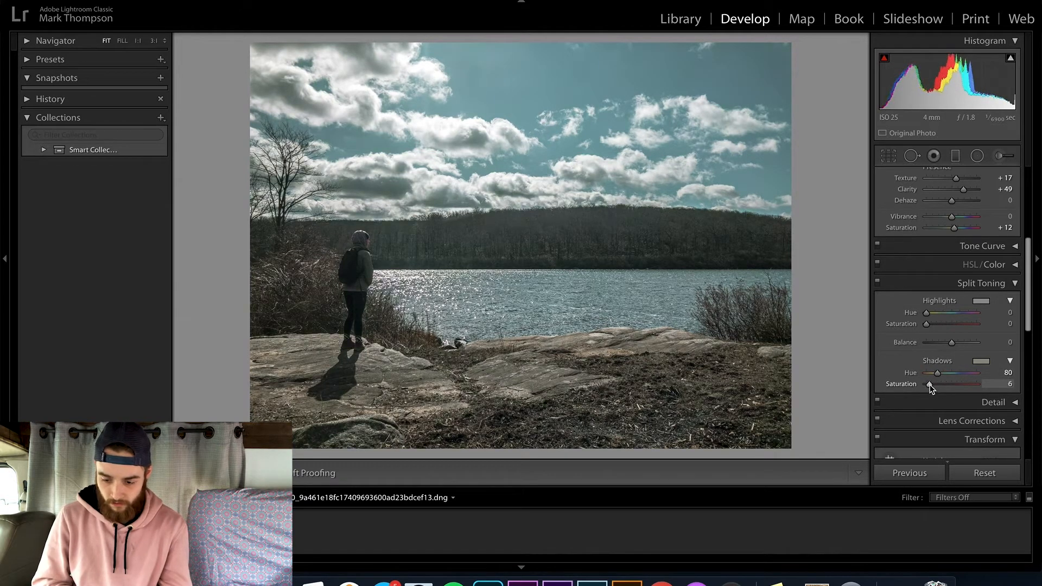
{"action": "mouse_move", "coordinate": [939, 373]}
{"action": "left_mouse_down"}
{"action": "mouse_move", "coordinate": [978, 374]}
{"action": "mouse_move", "coordinate": [917, 367]}
{"action": "mouse_move", "coordinate": [929, 362]}
{"action": "left_mouse_up"}
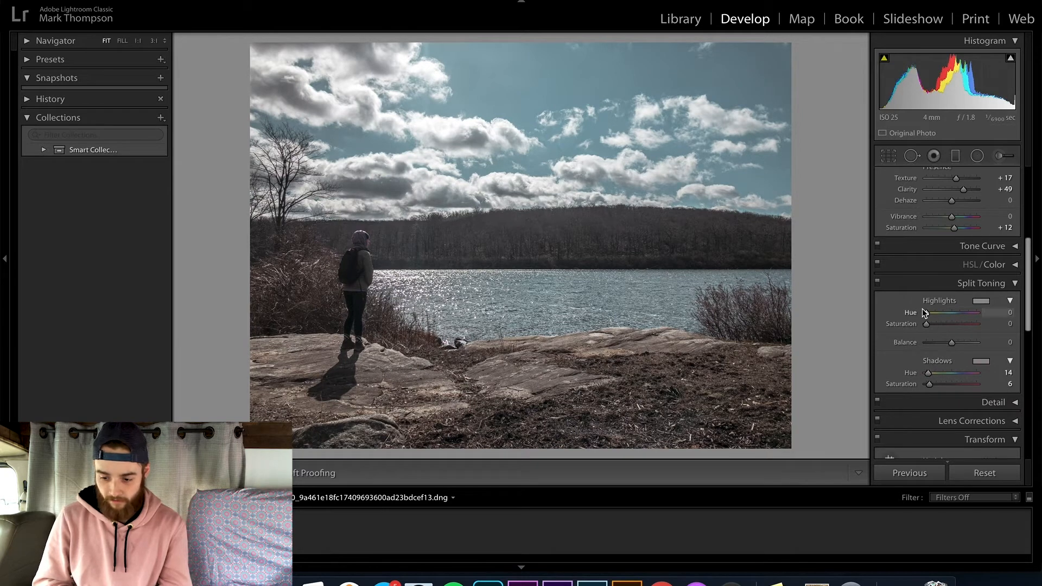
Split-tone the highlights with a Hue of 146 and a Saturation of 6, and compare the photo with split toning off and on.
{"action": "mouse_move", "coordinate": [937, 314]}
{"action": "left_mouse_down"}
{"action": "mouse_move", "coordinate": [919, 318]}
{"action": "mouse_move", "coordinate": [948, 315]}
{"action": "left_mouse_up"}
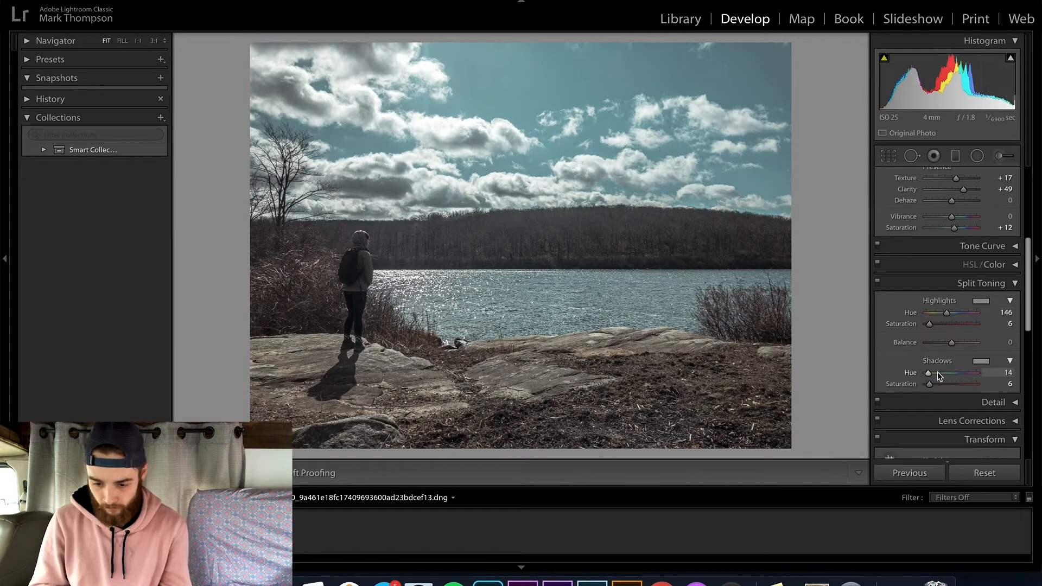
{"action": "left_click", "coordinate": [878, 284]}
{"action": "left_click", "coordinate": [878, 284]}
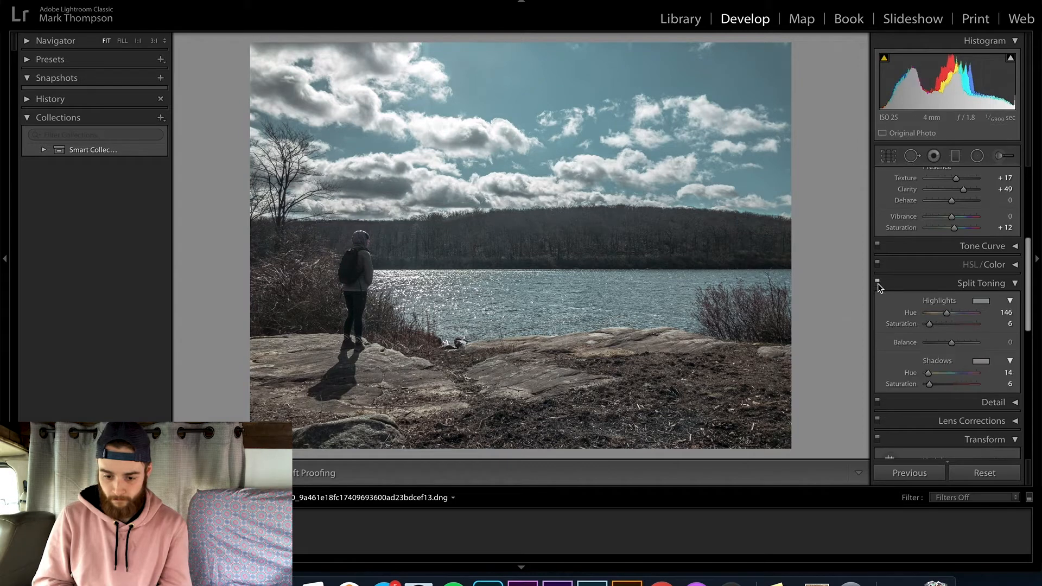
{"action": "left_click", "coordinate": [878, 284]}
{"action": "left_click", "coordinate": [878, 284]}
{"action": "left_click", "coordinate": [878, 283]}
{"action": "left_click", "coordinate": [878, 283]}
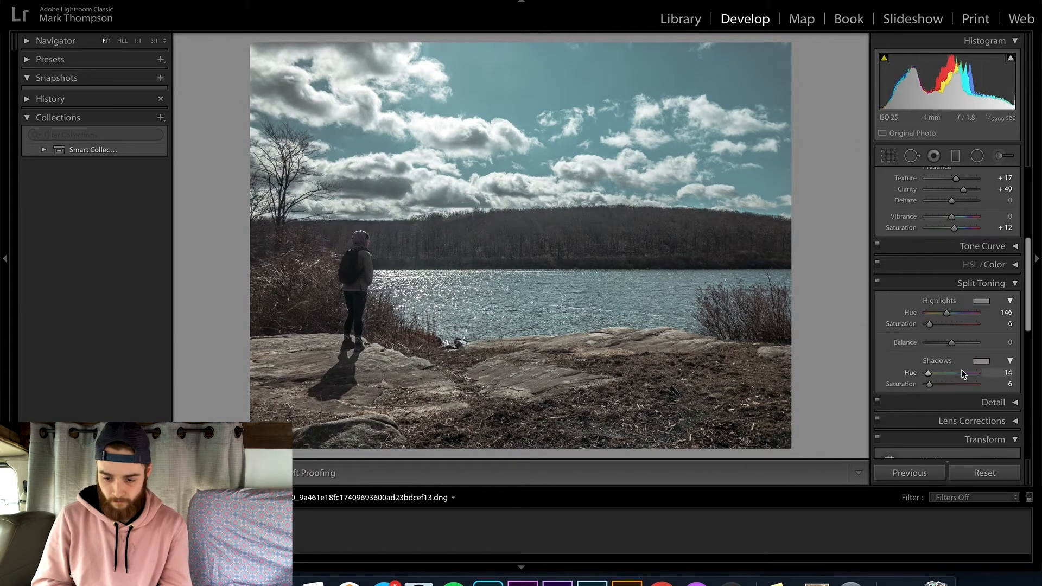
Raise the split-toning Saturation of the shadows to 11 and compare the photo with and without the effect.
{"action": "left_click_drag", "start_coordinate": [929, 384], "coordinate": [932, 385]}
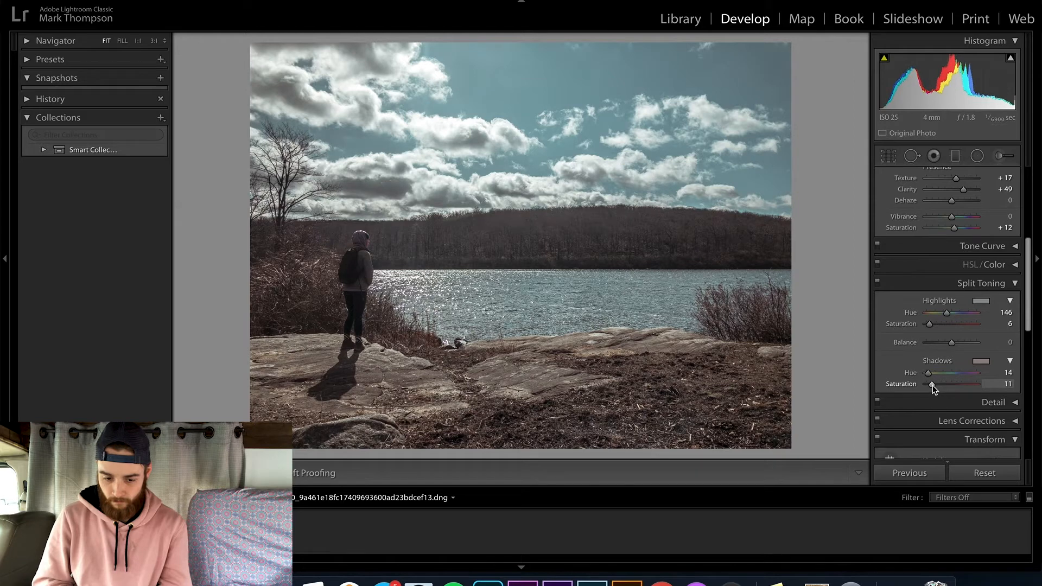
{"action": "key", "text": "backslash"}
{"action": "key", "text": "backslash"}
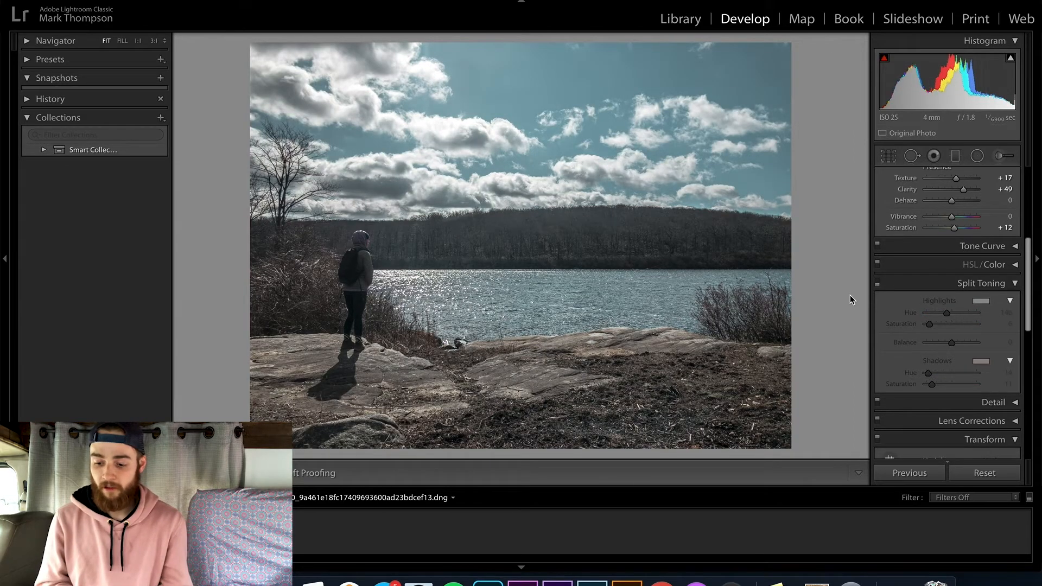
{"action": "left_click", "coordinate": [878, 283]}
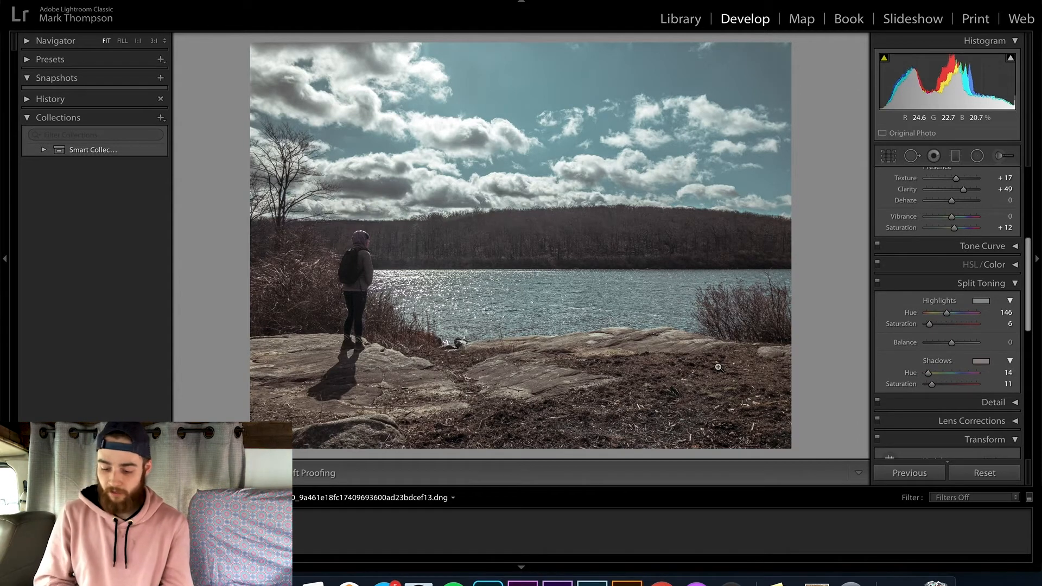
{"action": "left_click", "coordinate": [878, 281]}
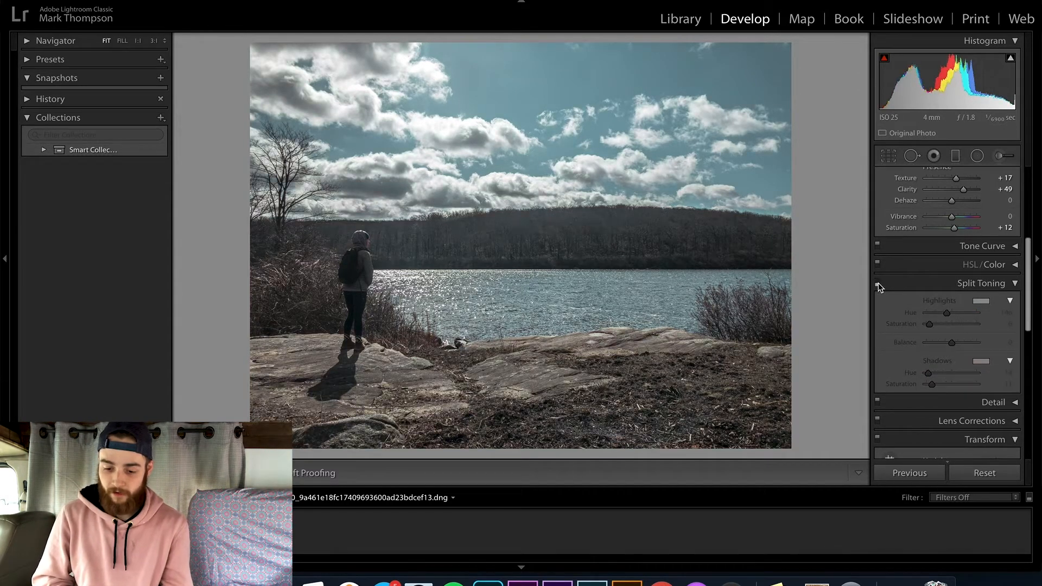
{"action": "left_click", "coordinate": [878, 282]}
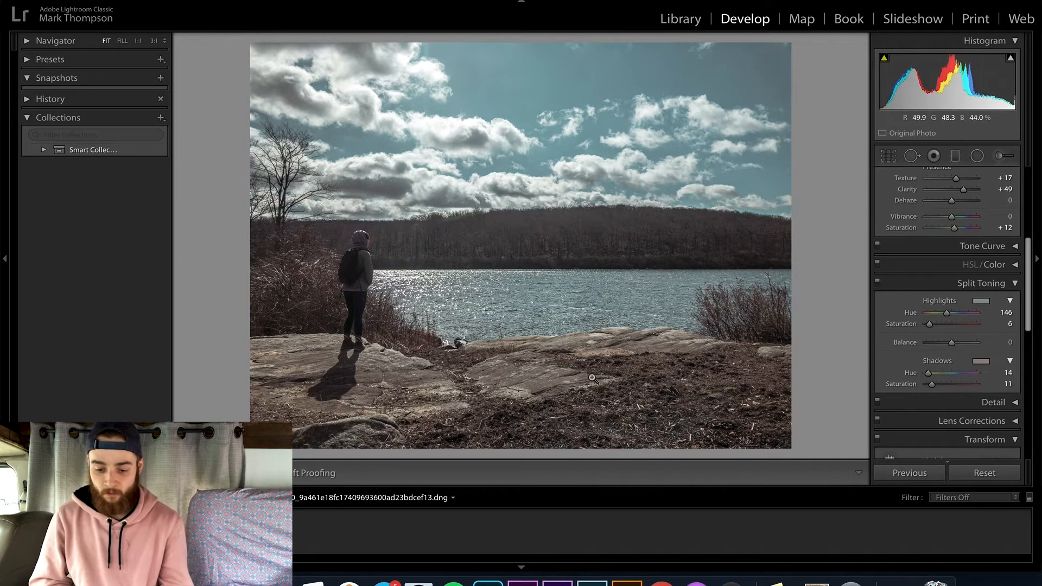
{"action": "left_click", "coordinate": [877, 284]}
{"action": "left_click", "coordinate": [878, 285]}
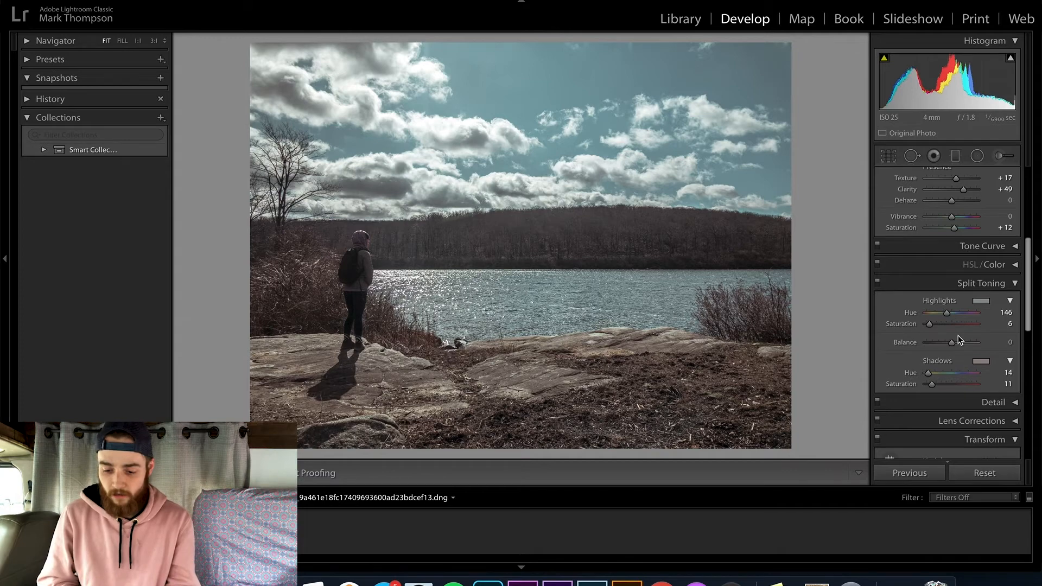
Compare the split-toned lake photo with the unedited original in the before and after views.
{"action": "scroll", "coordinate": [946, 244], "scroll_direction": "down", "scroll_amount": 5}
{"action": "key", "text": "backslash"}
{"action": "key", "text": "backslash"}
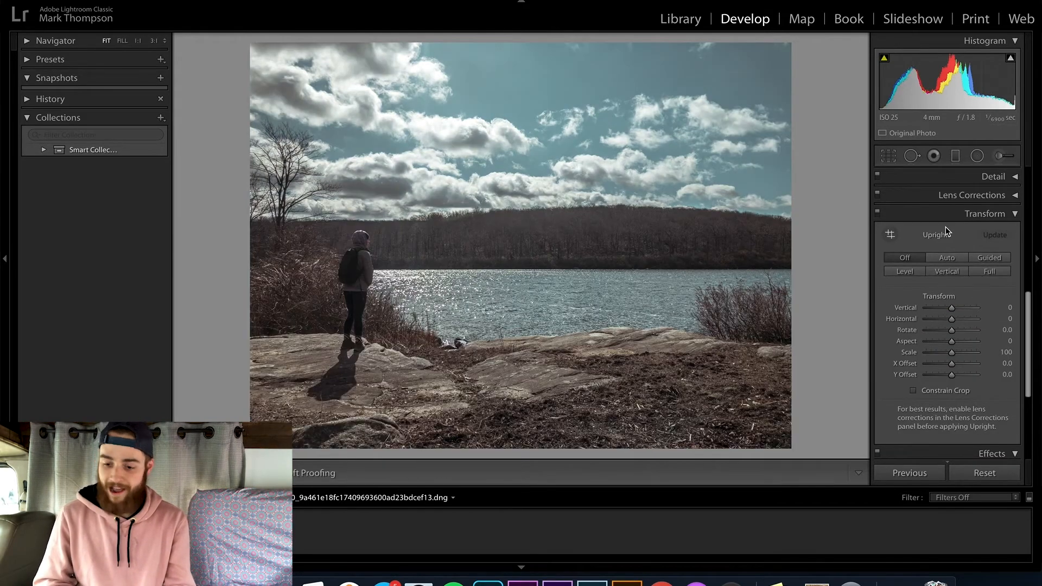
{"action": "key", "text": "backslash"}
{"action": "key", "text": "backslash"}
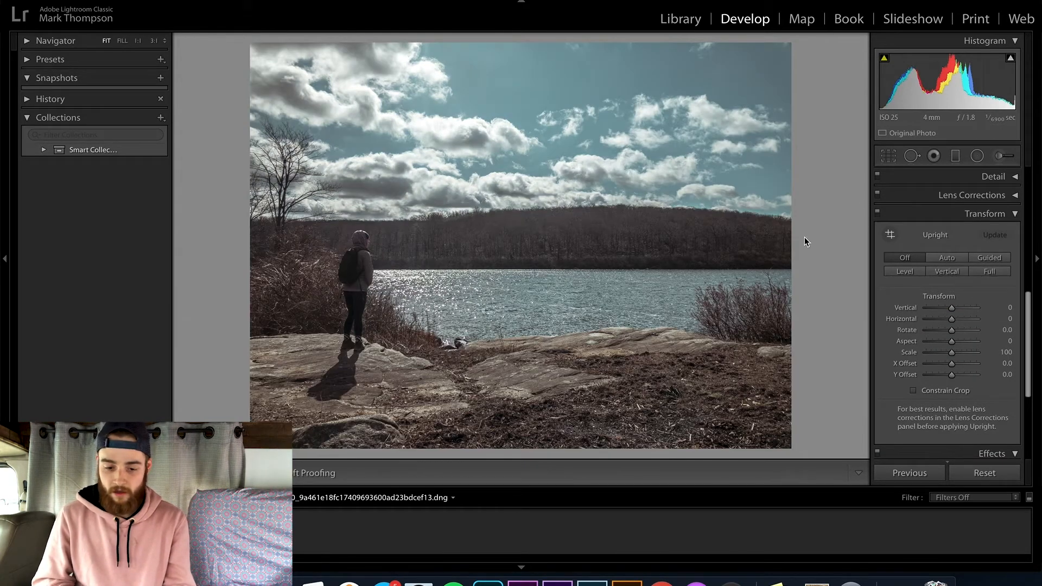
Examine the Sharpening and Noise Reduction settings in the Detail section, leaving the section collapsed.
{"action": "scroll", "coordinate": [964, 299], "scroll_direction": "up", "scroll_amount": 2}
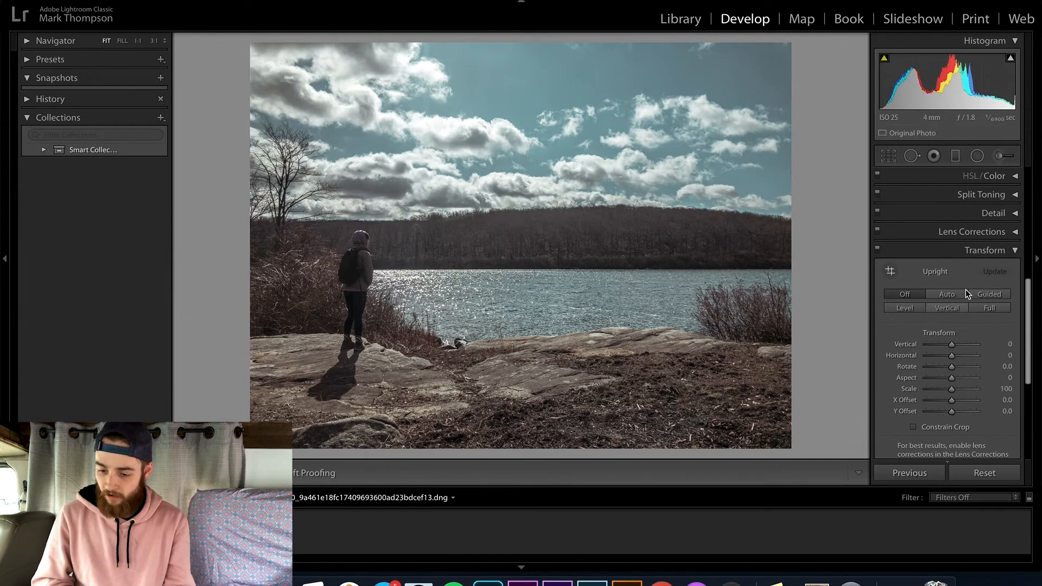
{"action": "left_click", "coordinate": [995, 216]}
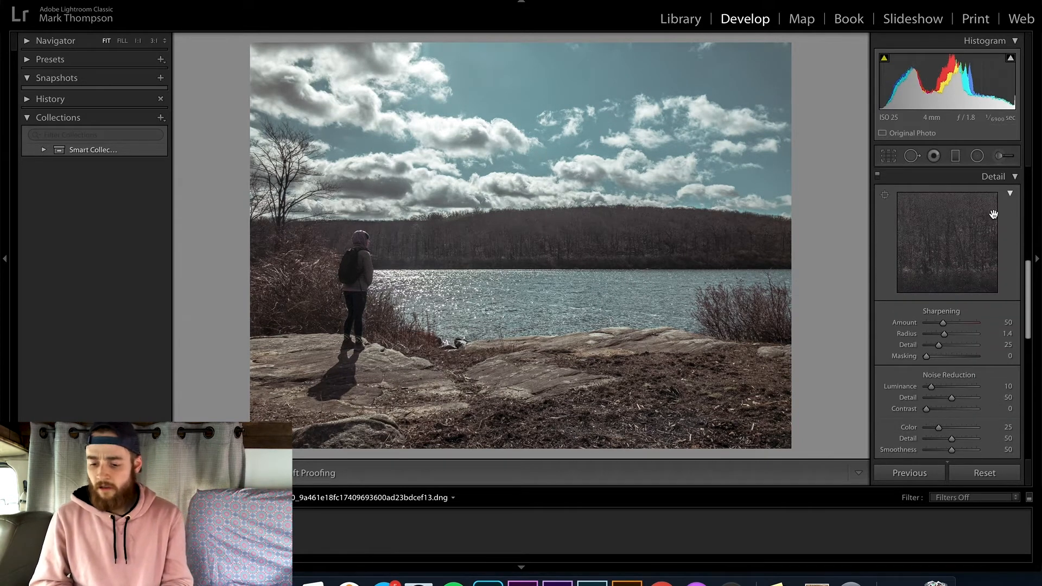
{"action": "left_click", "coordinate": [996, 178]}
{"action": "scroll", "coordinate": [996, 180], "scroll_direction": "up", "scroll_amount": 3}
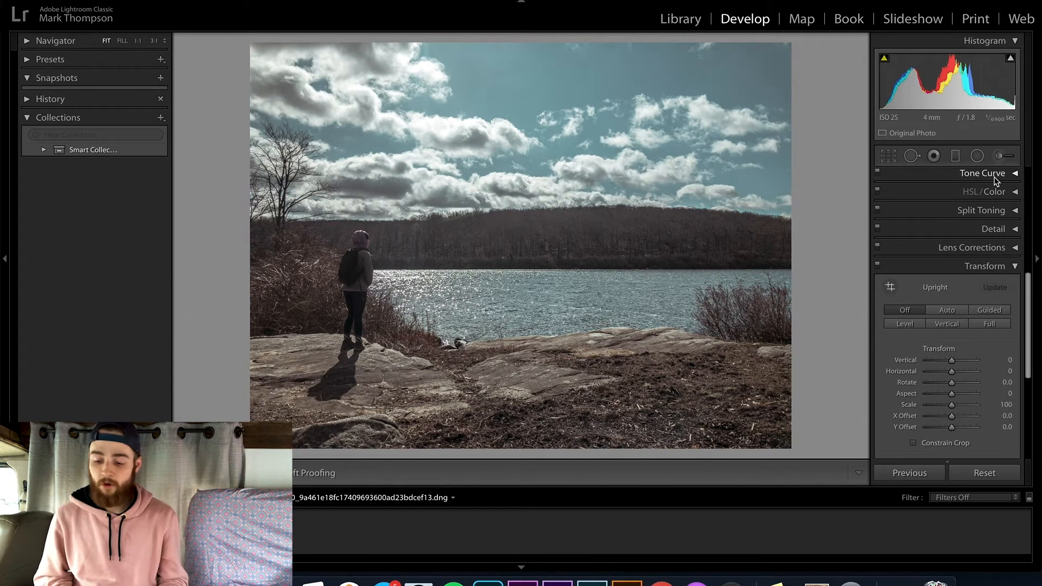
{"action": "scroll", "coordinate": [991, 271], "scroll_direction": "up", "scroll_amount": 5}
{"action": "scroll", "coordinate": [990, 235], "scroll_direction": "up", "scroll_amount": 3}
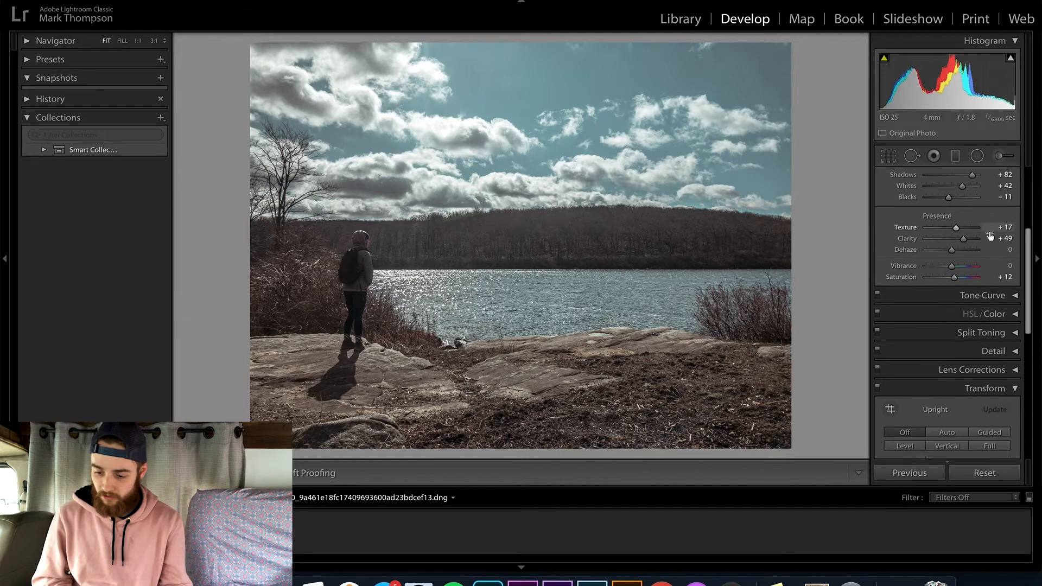
{"action": "left_click", "coordinate": [988, 303]}
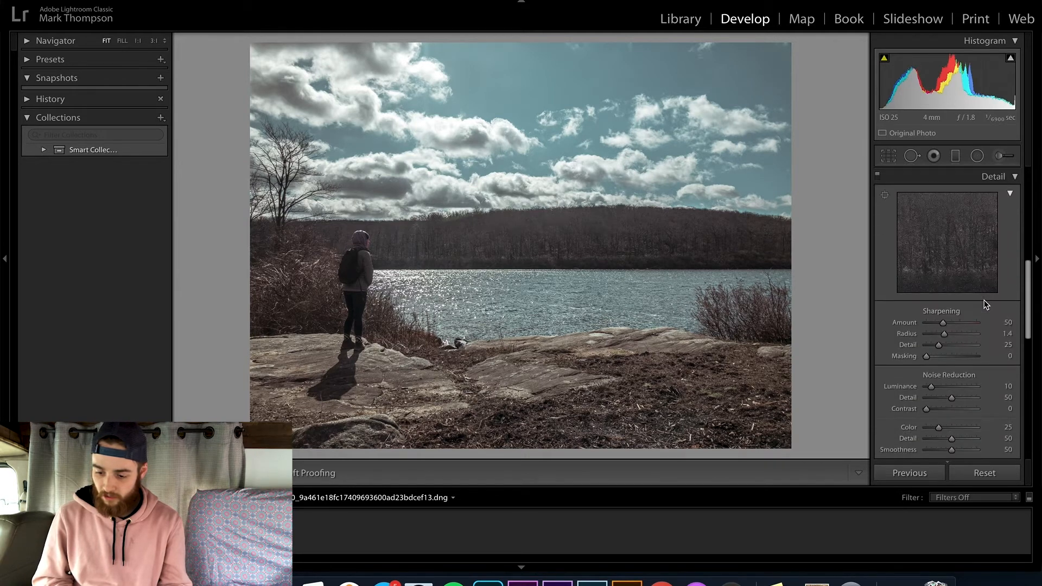
{"action": "left_click", "coordinate": [993, 177]}
{"action": "scroll", "coordinate": [994, 213], "scroll_direction": "up", "scroll_amount": 2}
{"action": "scroll", "coordinate": [986, 239], "scroll_direction": "up", "scroll_amount": 10}
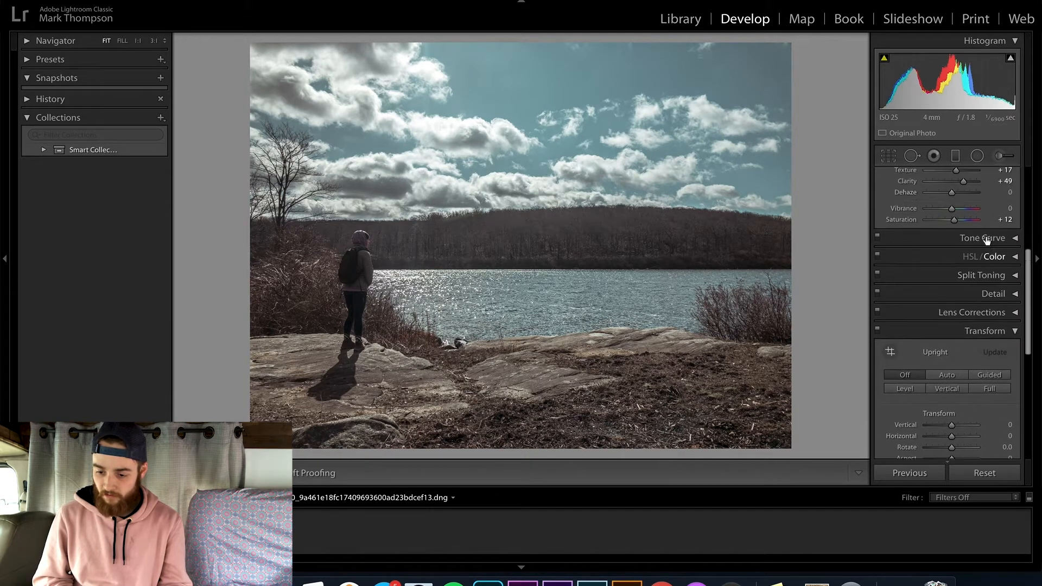
Paint an Adjustment Brush stroke of size 5 over the sparkling water beside the person and set its Exposure to 0.14.
{"action": "left_click", "coordinate": [1000, 156]}
{"action": "key", "text": "bracketleft"}
{"action": "key", "text": "bracketright"}
{"action": "key", "text": "bracketright"}
{"action": "key", "text": "bracketright"}
{"action": "key", "text": "bracketright"}
{"action": "key", "text": "bracketright"}
{"action": "key", "text": "bracketright"}
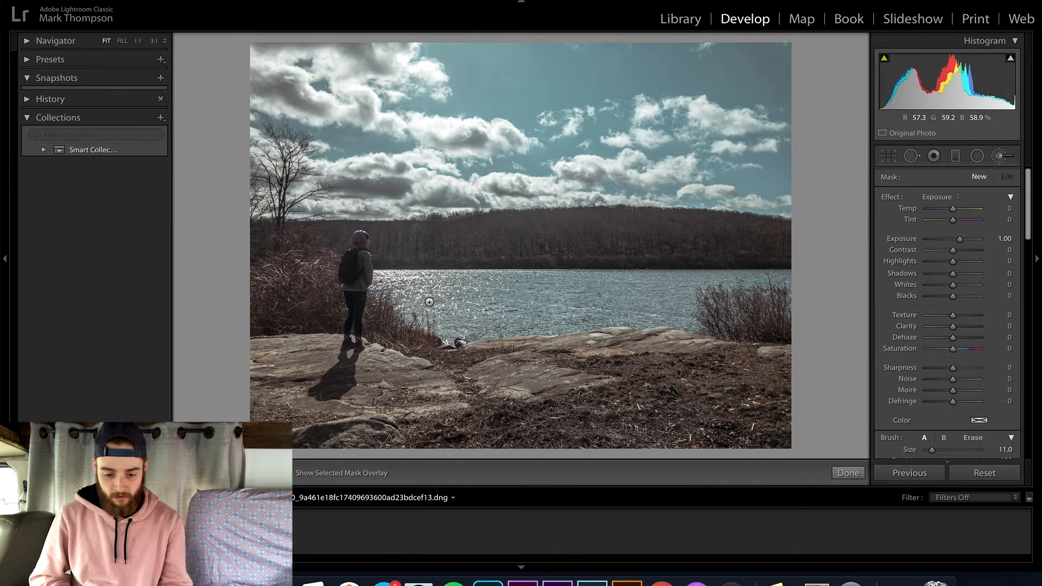
{"action": "key", "text": "bracketleft"}
{"action": "key", "text": "bracketleft"}
{"action": "key", "text": "bracketleft"}
{"action": "mouse_move", "coordinate": [411, 285]}
{"action": "left_mouse_down"}
{"action": "mouse_move", "coordinate": [438, 293]}
{"action": "mouse_move", "coordinate": [431, 304]}
{"action": "mouse_move", "coordinate": [383, 280]}
{"action": "mouse_move", "coordinate": [481, 277]}
{"action": "mouse_move", "coordinate": [458, 292]}
{"action": "left_mouse_up"}
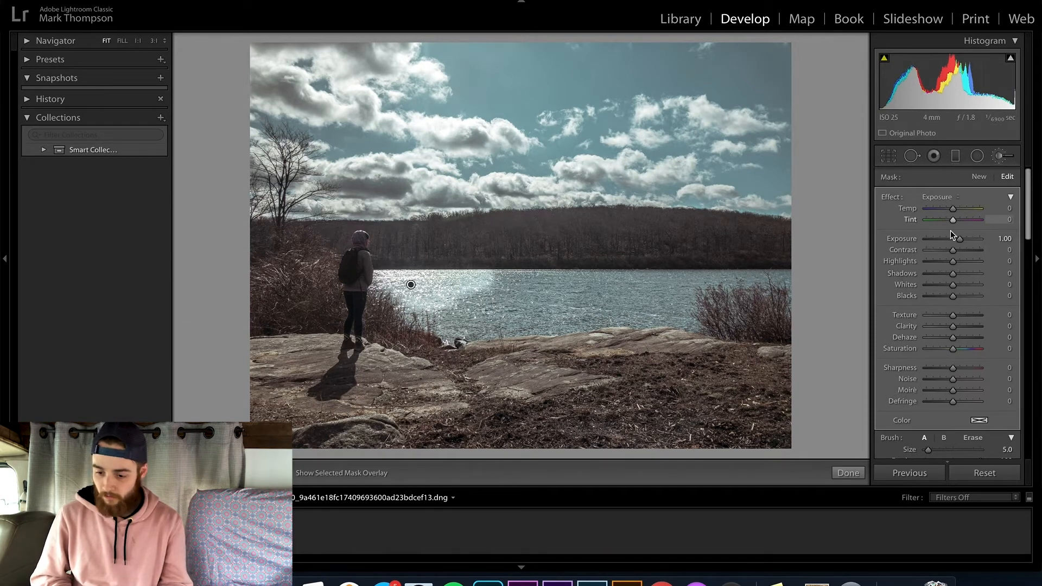
{"action": "left_click_drag", "start_coordinate": [960, 242], "coordinate": [953, 243]}
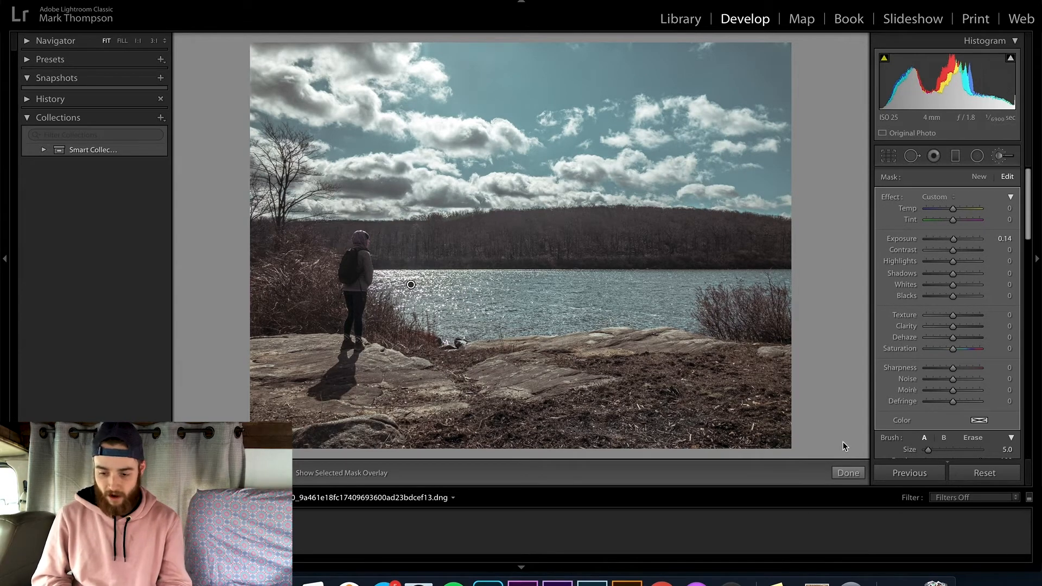
{"action": "left_click", "coordinate": [848, 471]}
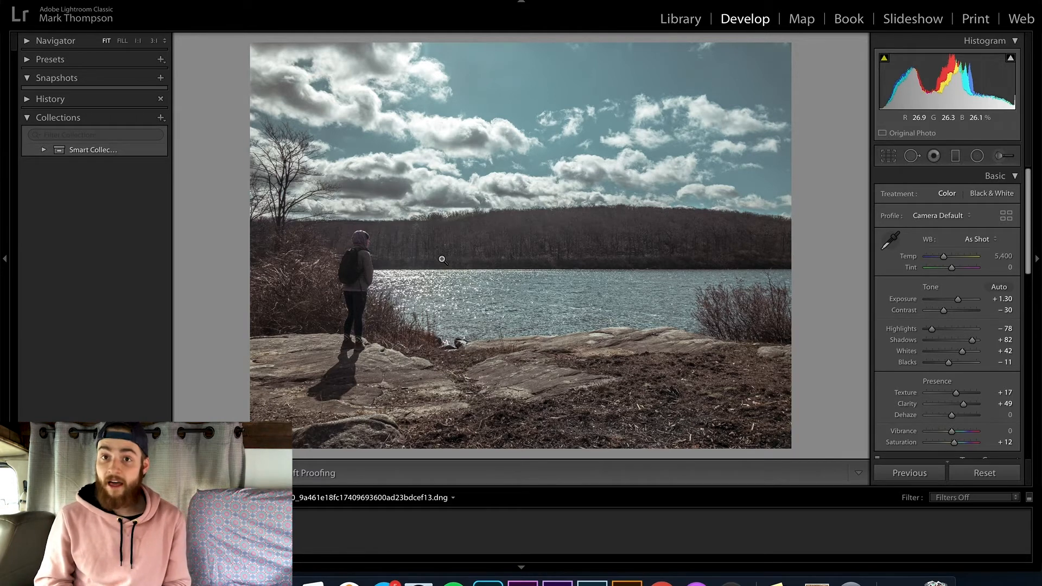
Check the finished lake photo, including the brushed water, repeatedly against its unedited original.
{"action": "key", "text": "backslash"}
{"action": "key", "text": "backslash"}
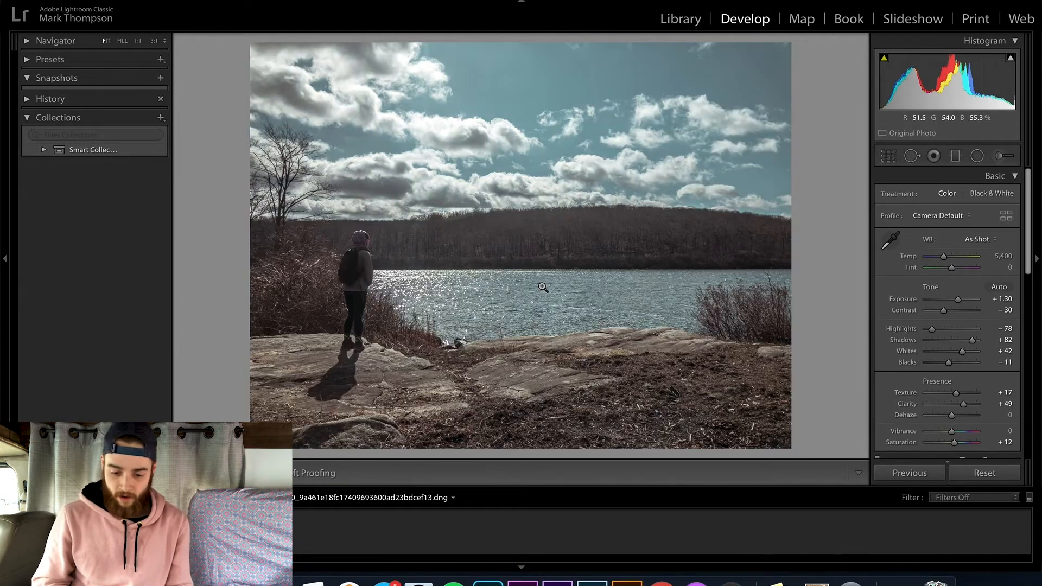
{"action": "key", "text": "backslash"}
{"action": "key", "text": "backslash"}
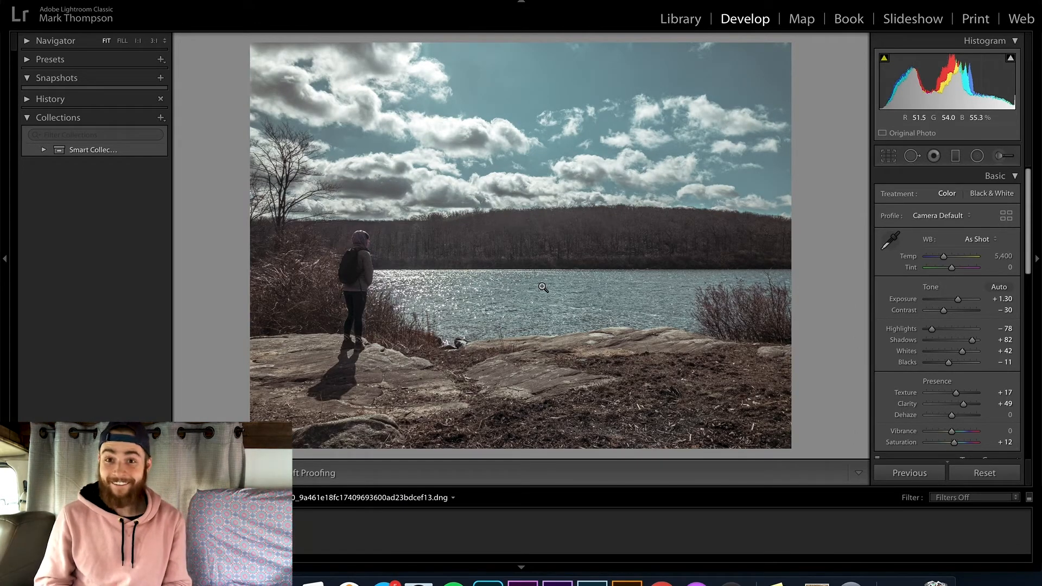
{"action": "key", "text": "backslash"}
{"action": "key", "text": "backslash"}
{"action": "key", "text": "backslash"}
{"action": "key", "text": "backslash"}
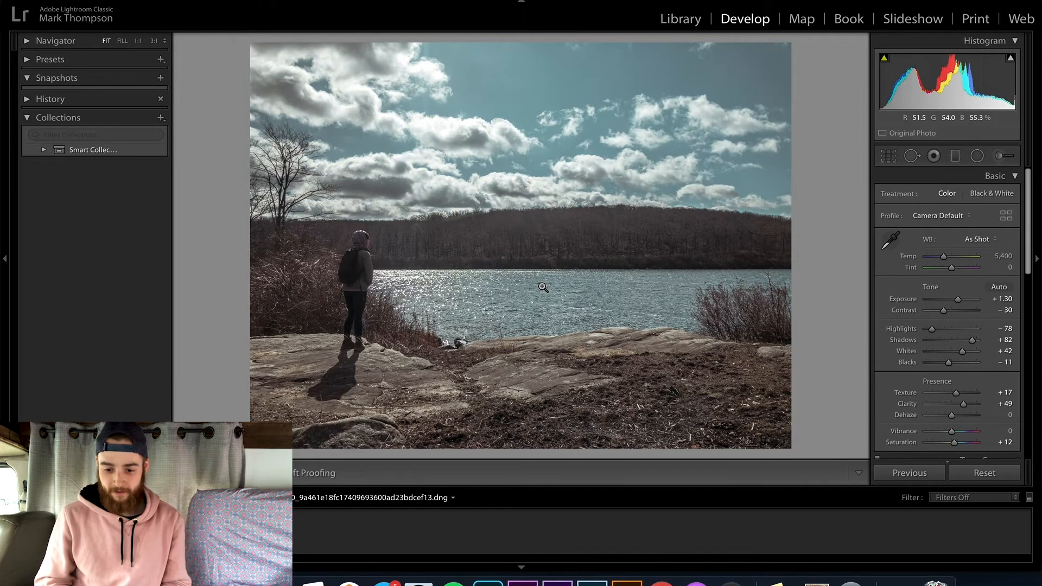
Go to the next photo, the sunset landscape, and crop it tighter around the clouds, hills and water.
{"action": "key", "text": "Right"}
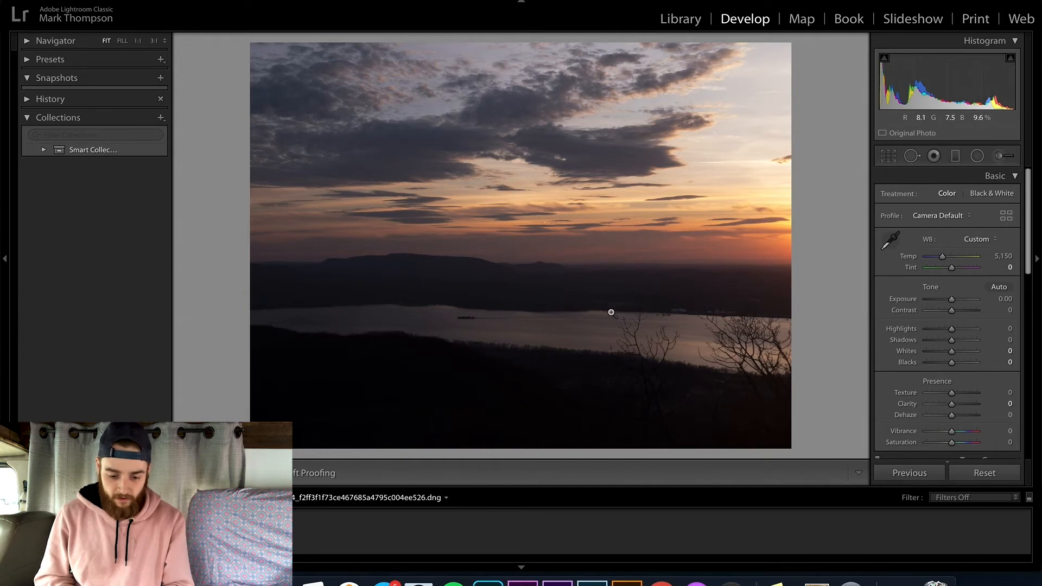
{"action": "key", "text": "r"}
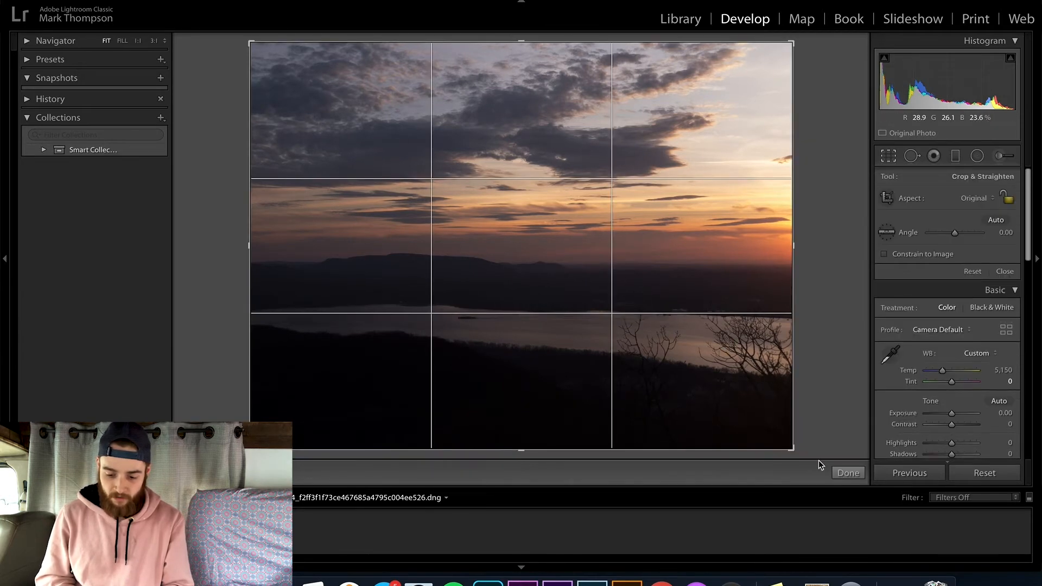
{"action": "left_click_drag", "start_coordinate": [793, 449], "coordinate": [701, 398]}
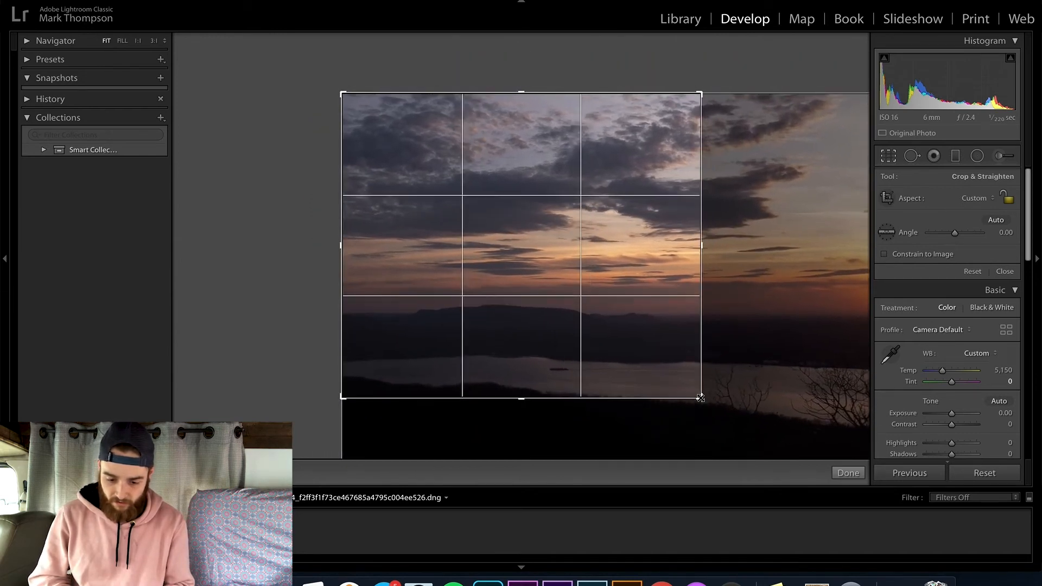
{"action": "left_click_drag", "start_coordinate": [597, 298], "coordinate": [535, 254]}
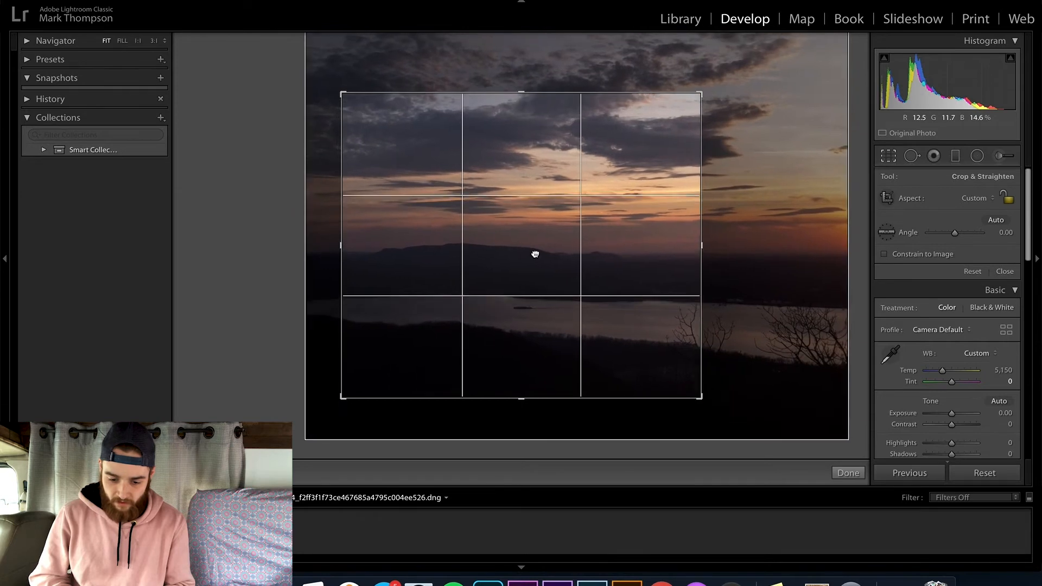
{"action": "left_click", "coordinate": [697, 247]}
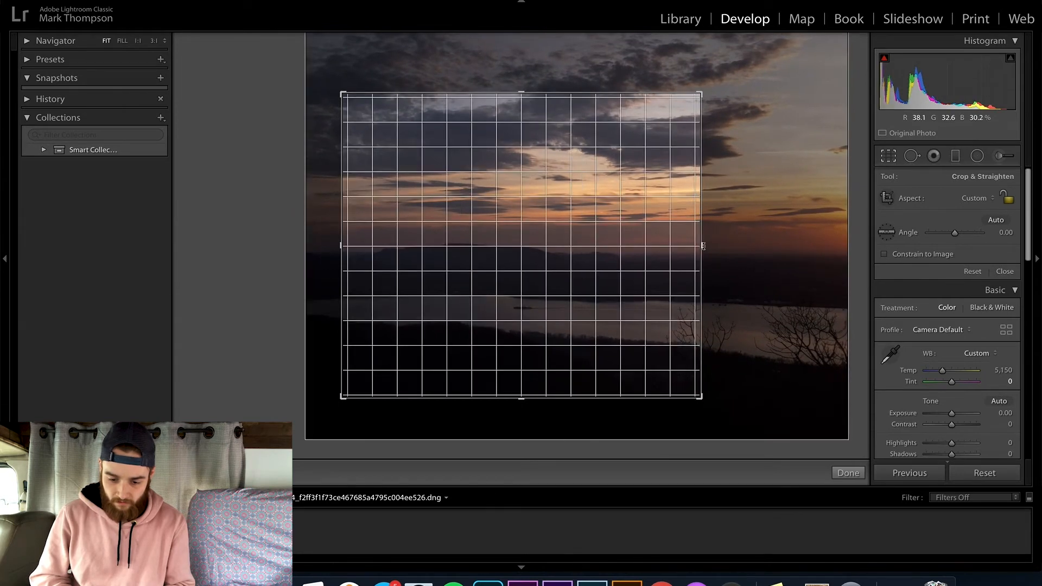
{"action": "left_click", "coordinate": [848, 474]}
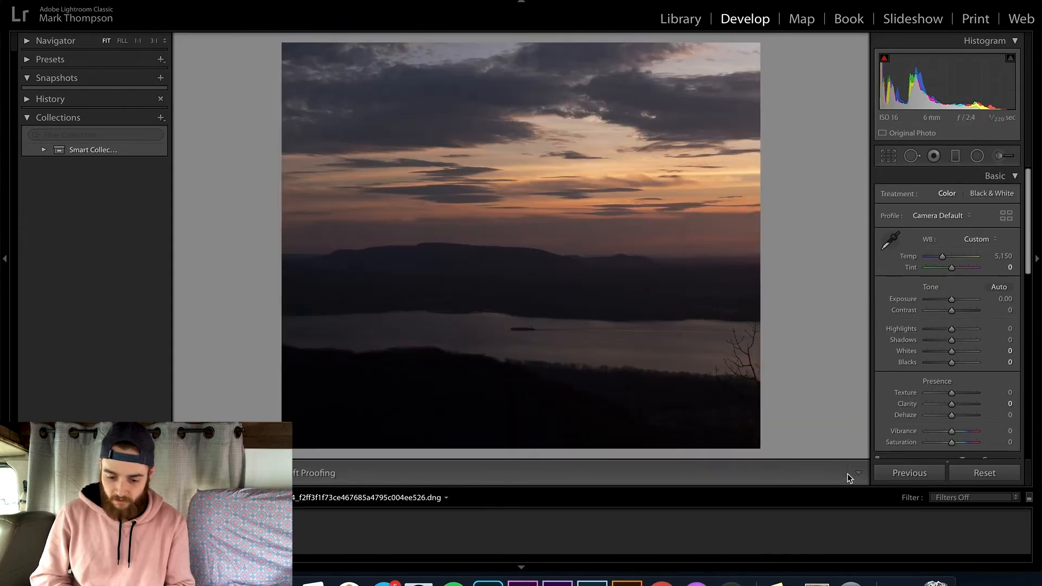
Narrow the sunset photo's crop to a slightly upright frame and reposition the image to exclude the bare trees.
{"action": "key", "text": "r"}
{"action": "left_click_drag", "start_coordinate": [512, 387], "coordinate": [494, 373]}
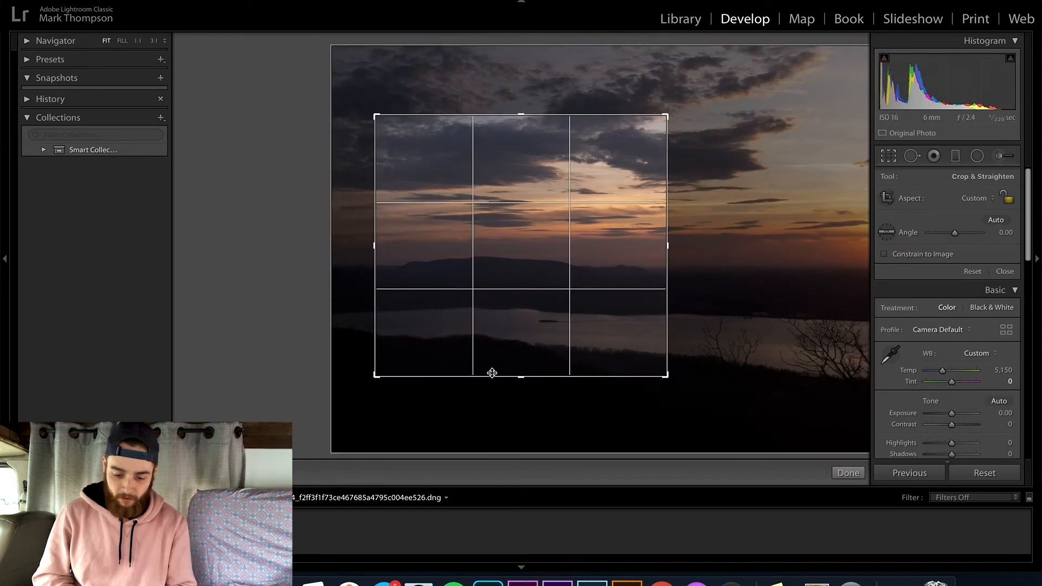
{"action": "left_click_drag", "start_coordinate": [372, 256], "coordinate": [393, 249]}
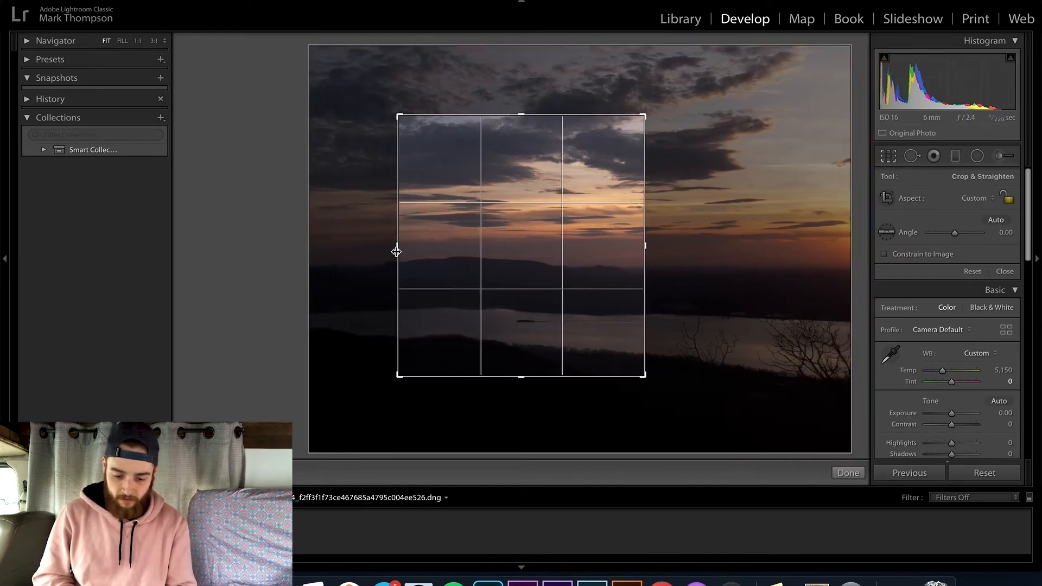
{"action": "left_click_drag", "start_coordinate": [629, 263], "coordinate": [624, 255]}
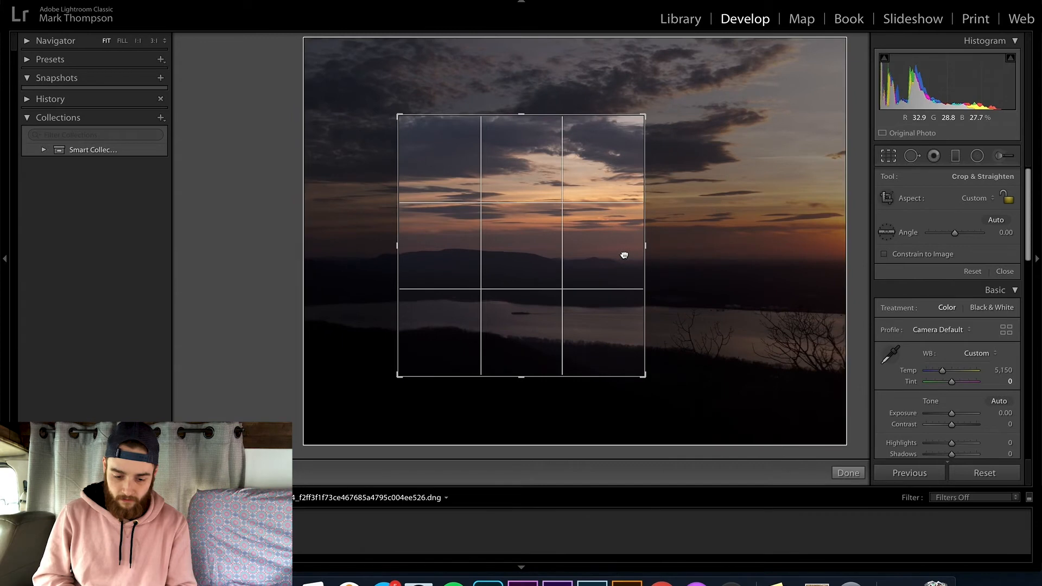
{"action": "left_click", "coordinate": [847, 473]}
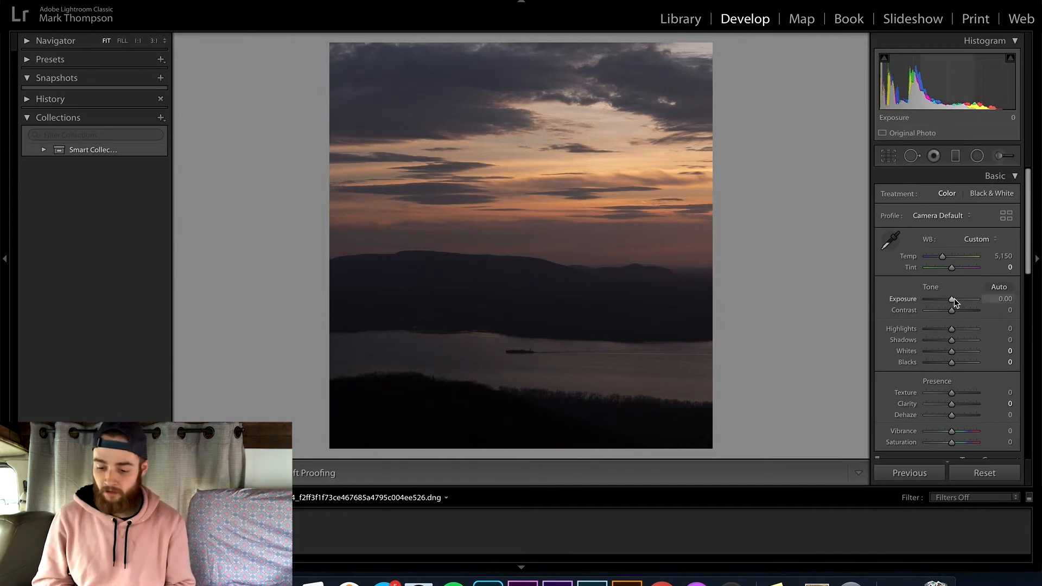
Set the sunset photo's Exposure to +0.55, Highlights to −44 and Shadows to +52.
{"action": "left_click_drag", "start_coordinate": [953, 300], "coordinate": [955, 300]}
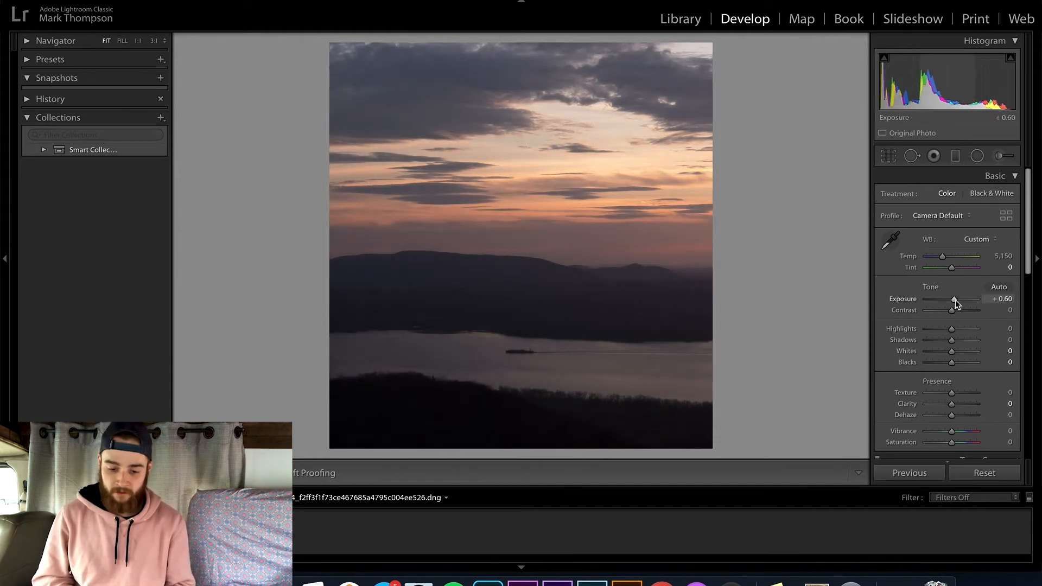
{"action": "left_click_drag", "start_coordinate": [955, 300], "coordinate": [955, 299]}
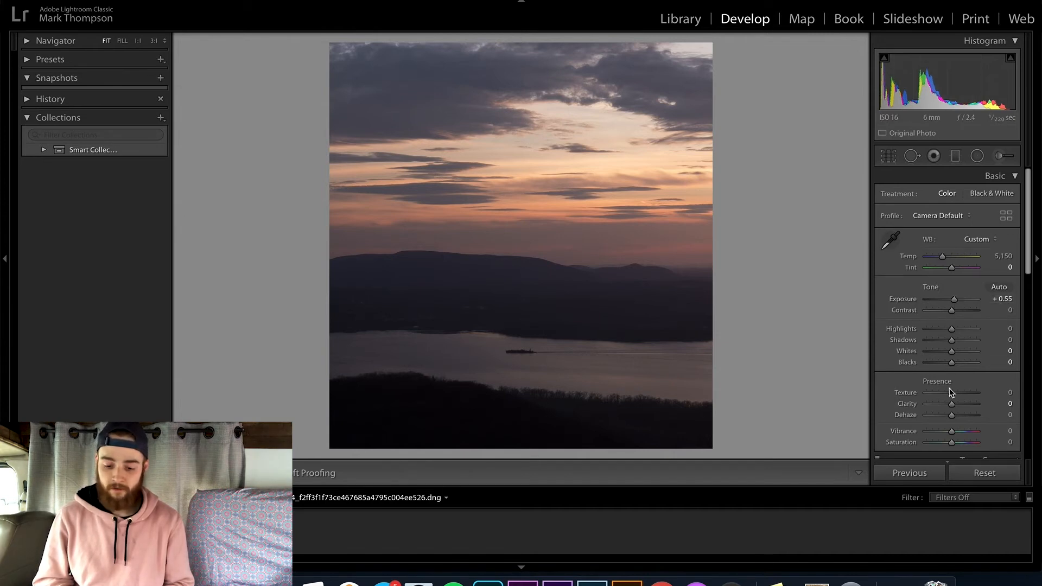
{"action": "left_click_drag", "start_coordinate": [952, 340], "coordinate": [976, 343]}
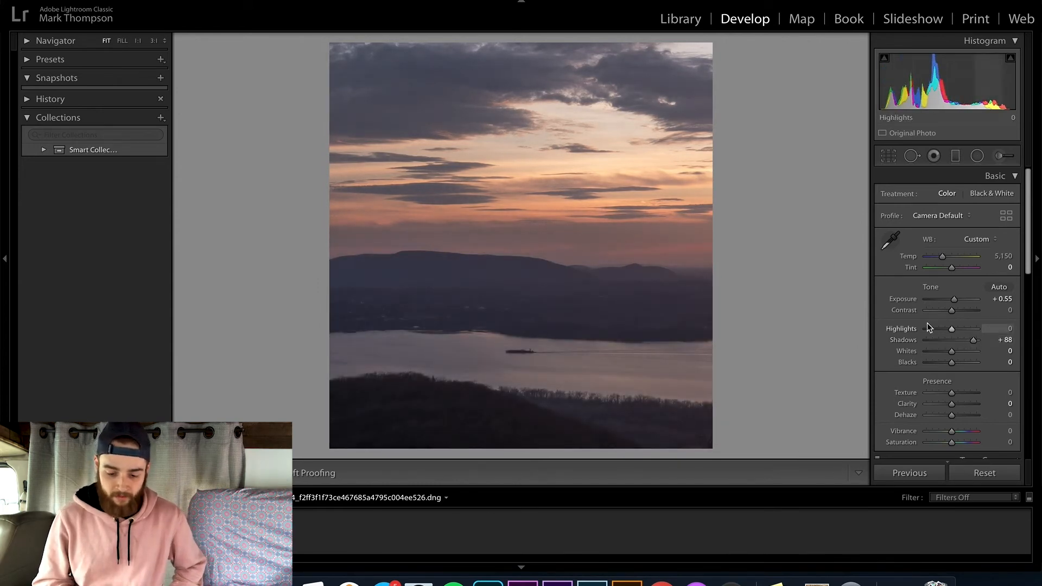
{"action": "left_click", "coordinate": [940, 329]}
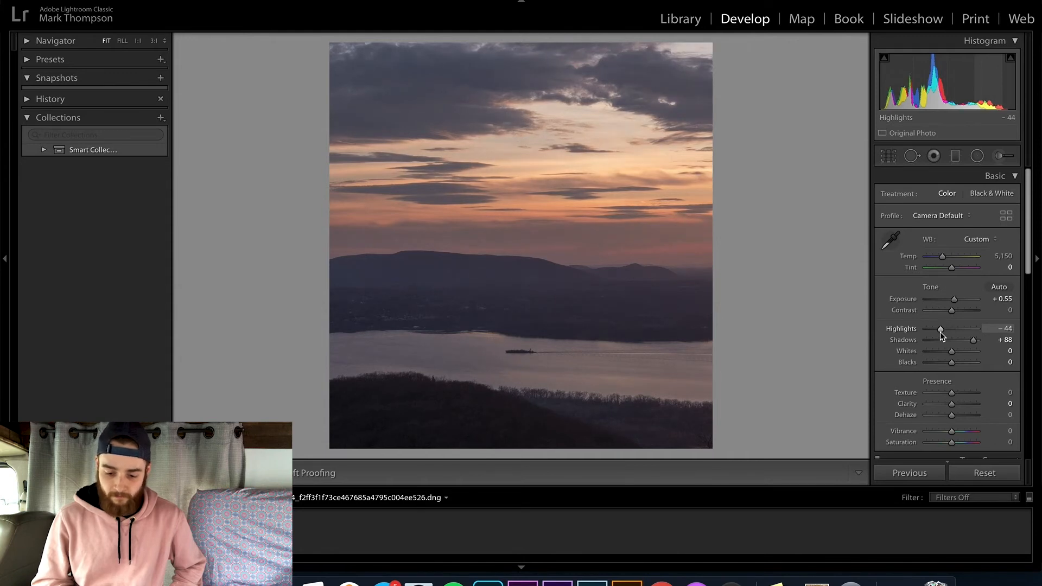
{"action": "left_click", "coordinate": [966, 341]}
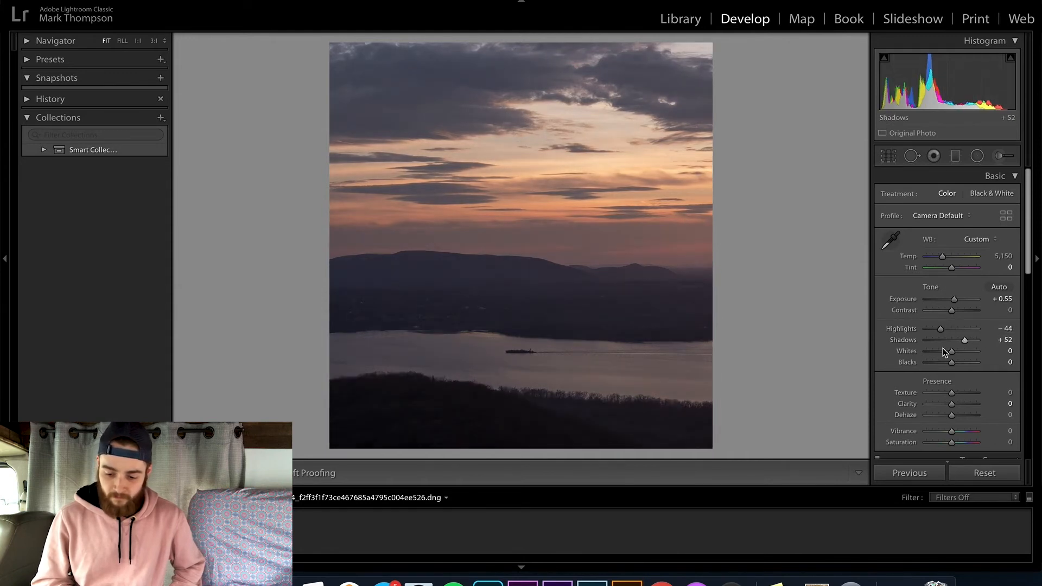
Set the Whites to −57 and Blacks to +46, and warm the white balance Temp to 6,503.
{"action": "left_click", "coordinate": [938, 353]}
{"action": "left_click", "coordinate": [934, 363]}
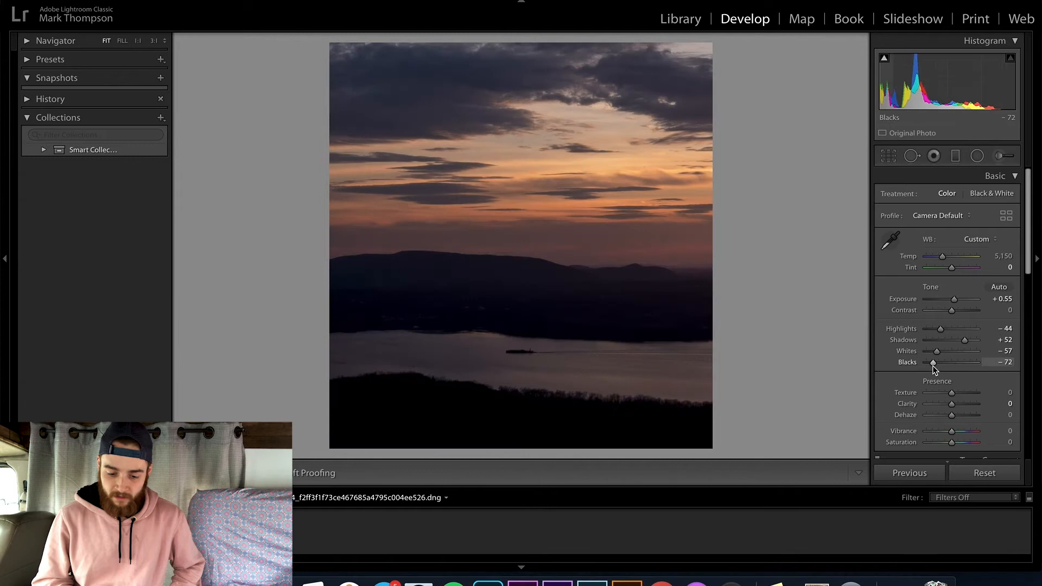
{"action": "left_click", "coordinate": [969, 363]}
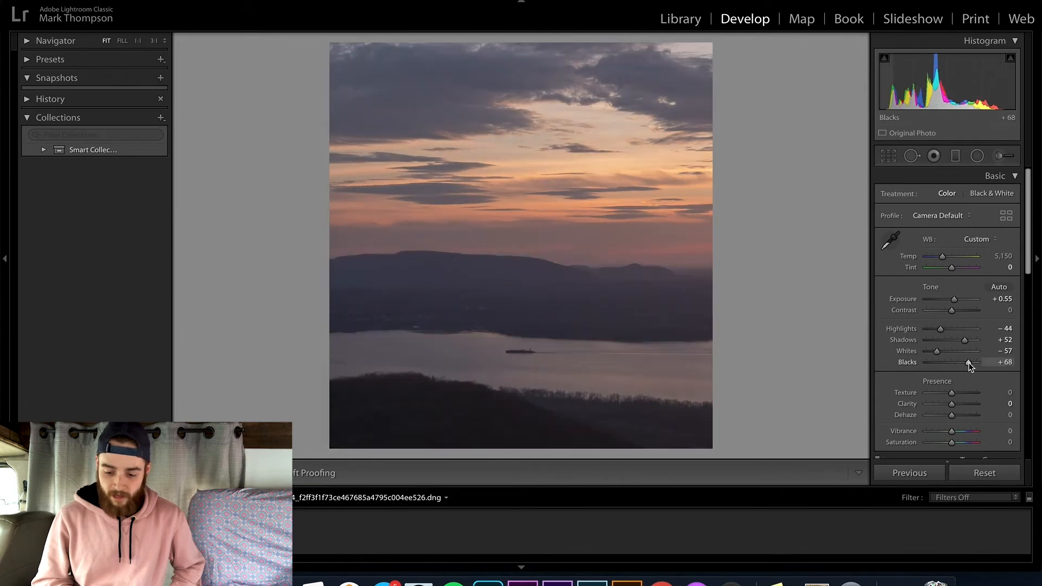
{"action": "left_click", "coordinate": [963, 362]}
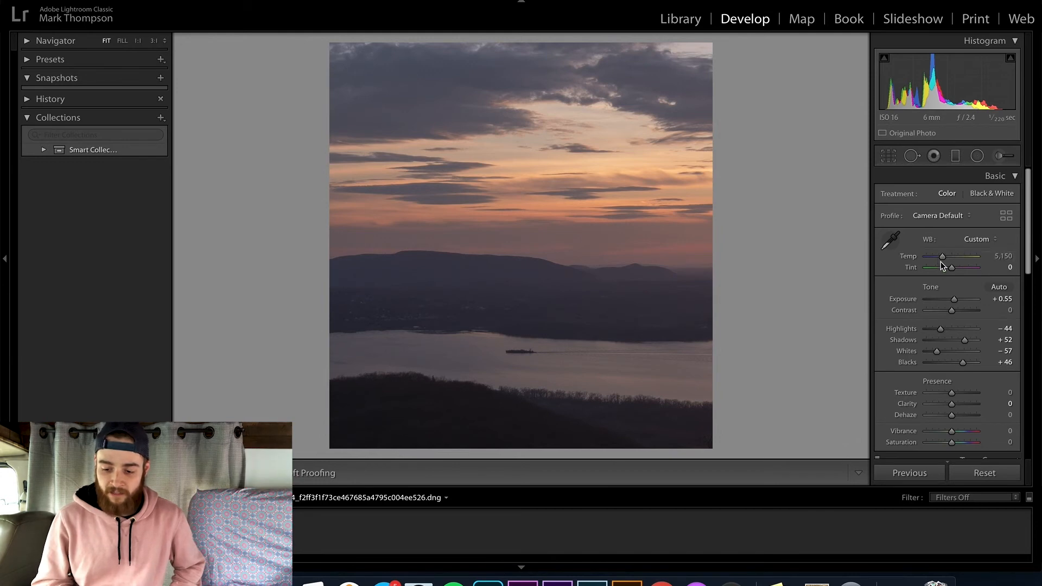
{"action": "left_click_drag", "start_coordinate": [943, 256], "coordinate": [950, 256]}
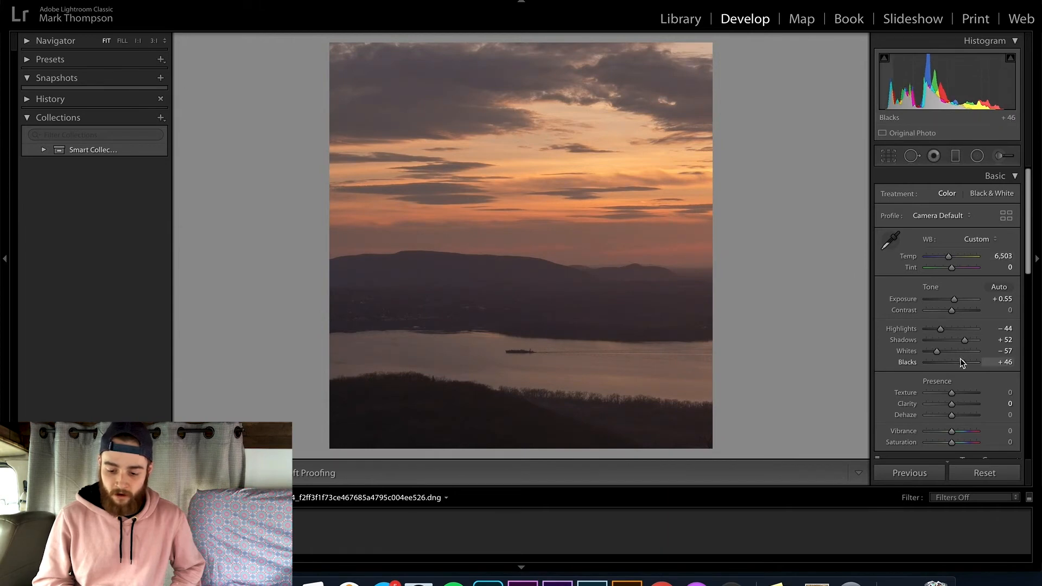
Set the sunset photo's Clarity to +24, Dehaze to −35 and Vibrance to +35.
{"action": "scroll", "coordinate": [960, 359], "scroll_direction": "down", "scroll_amount": 1}
{"action": "left_click_drag", "start_coordinate": [952, 396], "coordinate": [947, 395]}
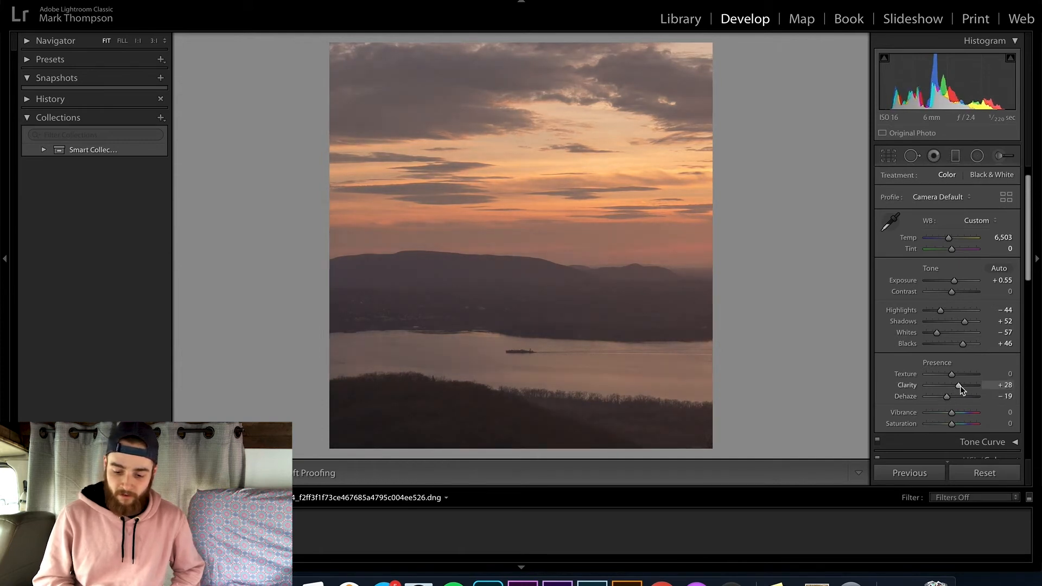
{"action": "left_click_drag", "start_coordinate": [959, 386], "coordinate": [942, 395]}
{"action": "scroll", "coordinate": [958, 260], "scroll_direction": "down", "scroll_amount": 3}
{"action": "left_click_drag", "start_coordinate": [952, 346], "coordinate": [959, 349]}
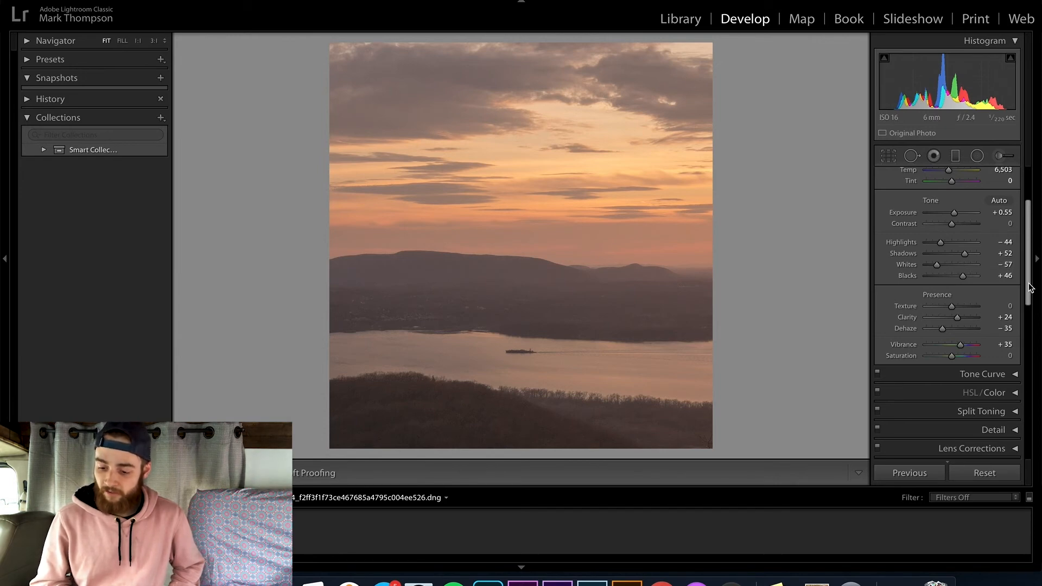
{"action": "scroll", "coordinate": [999, 304], "scroll_direction": "down", "scroll_amount": 3}
{"action": "left_click", "coordinate": [989, 312]}
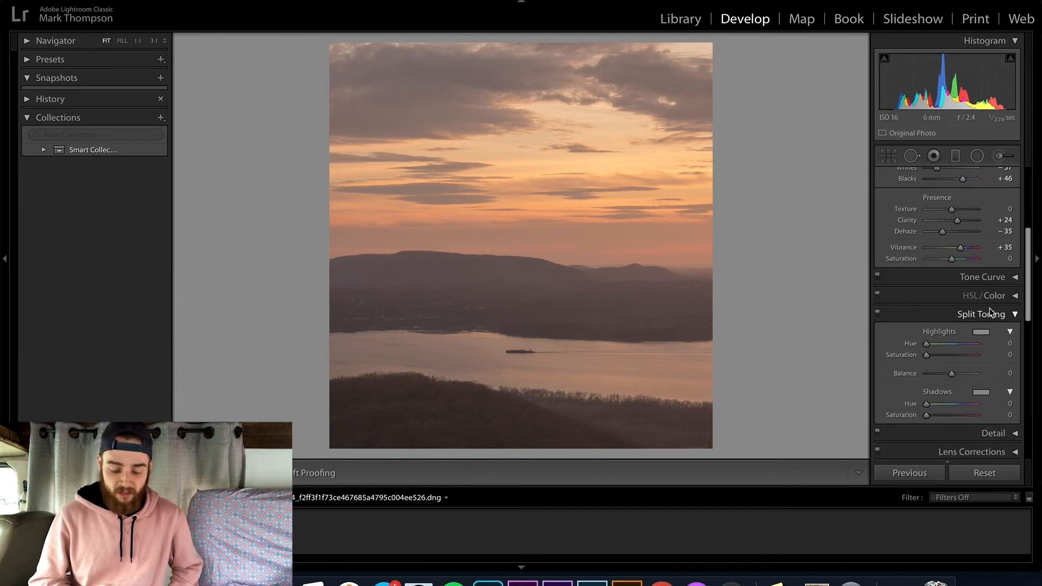
{"action": "left_click", "coordinate": [990, 313]}
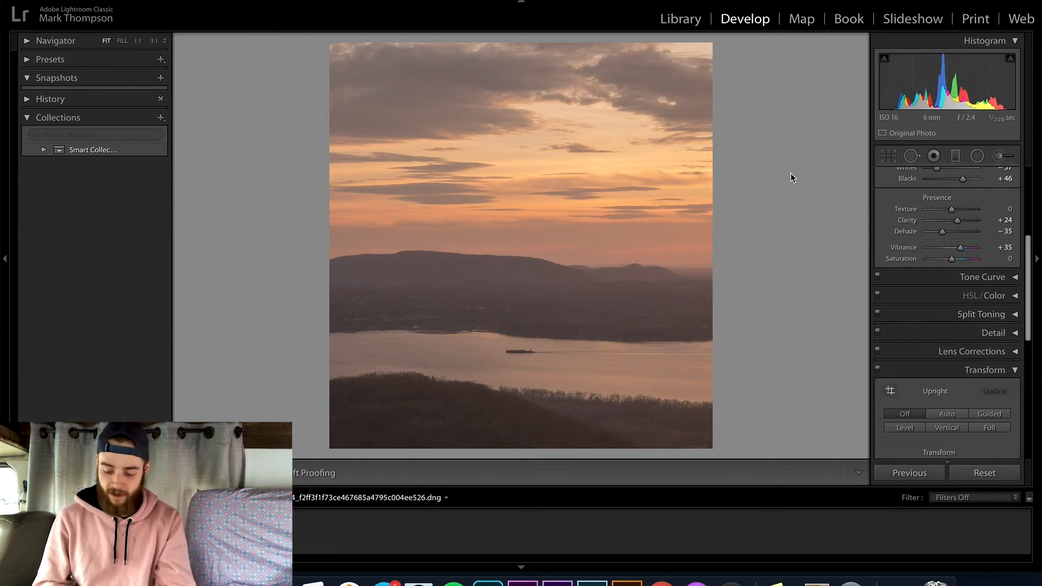
Compare the brightened, warmed sunset photo twice with its unedited original.
{"action": "key", "text": "backslash"}
{"action": "key", "text": "backslash"}
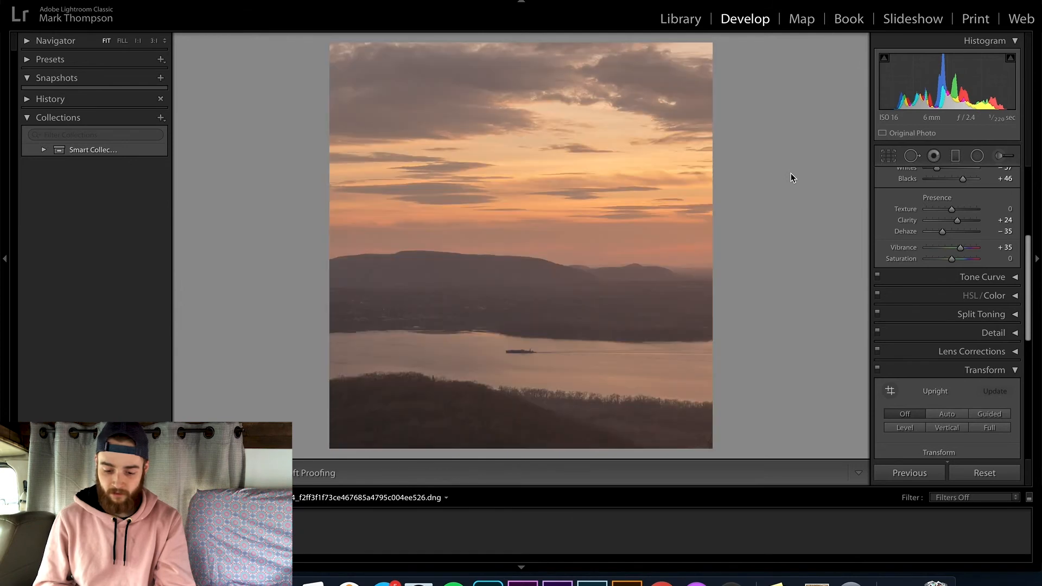
{"action": "key", "text": "backslash"}
{"action": "key", "text": "backslash"}
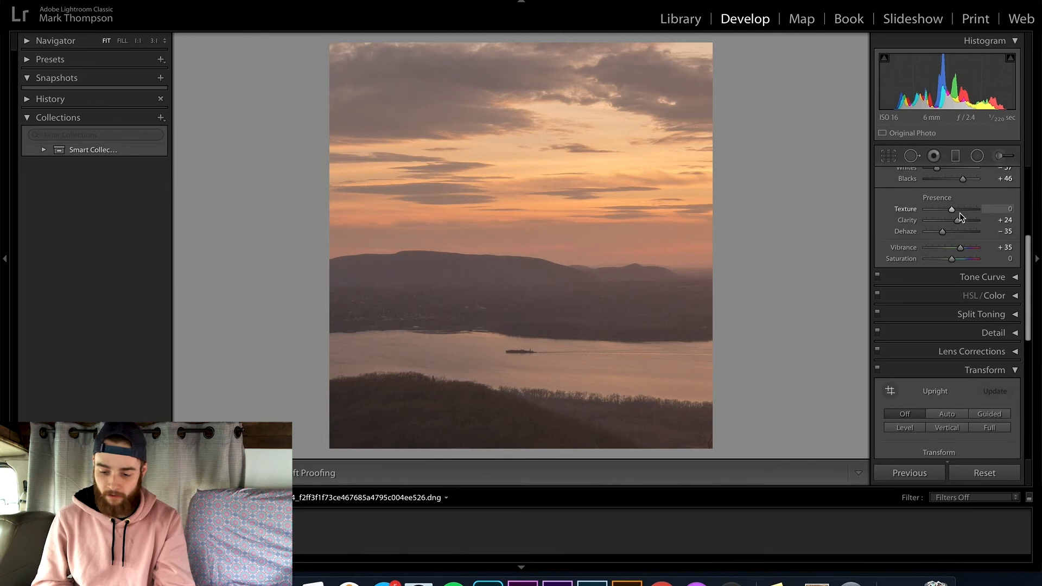
Darken the hills by setting Shadows to −100, and brighten the sky by setting Highlights to +66.
{"action": "scroll", "coordinate": [960, 212], "scroll_direction": "up", "scroll_amount": 2}
{"action": "scroll", "coordinate": [960, 213], "scroll_direction": "up", "scroll_amount": 1}
{"action": "left_click_drag", "start_coordinate": [965, 205], "coordinate": [925, 208]}
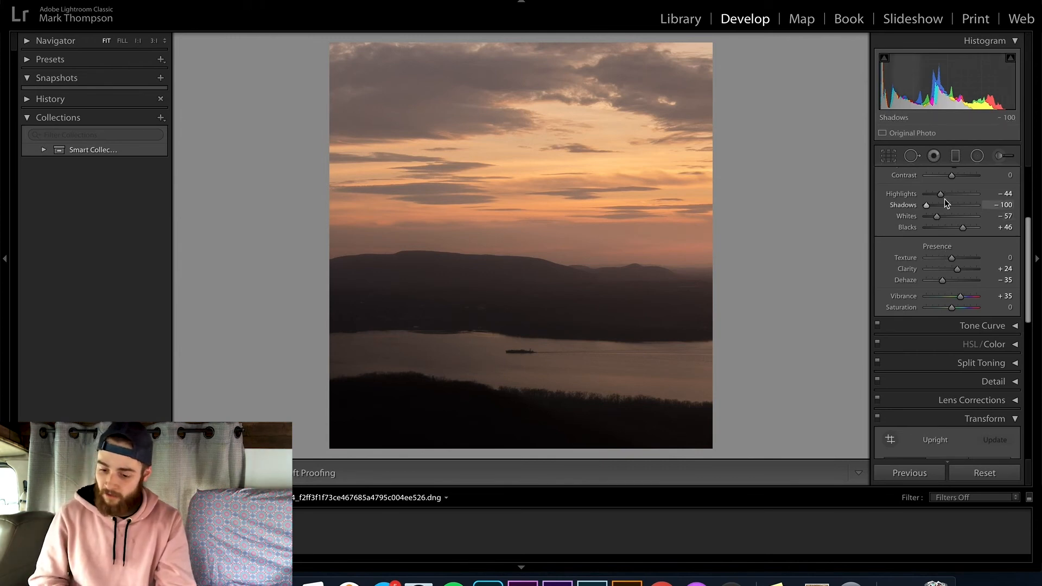
{"action": "left_click_drag", "start_coordinate": [946, 197], "coordinate": [970, 200]}
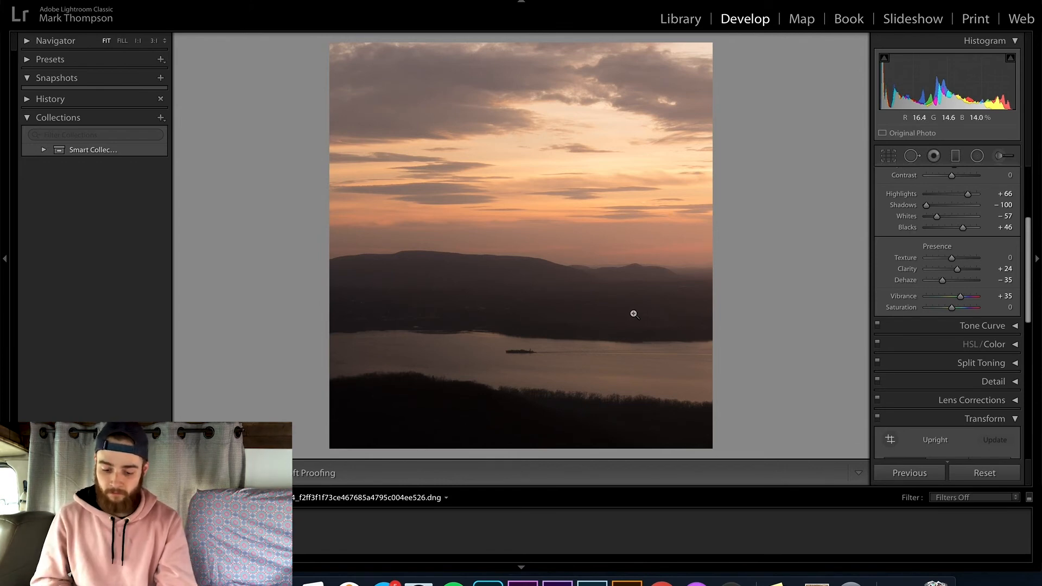
Check the stronger highlight and shadow contrast of the sunset photo against the unedited original.
{"action": "key", "text": "backslash"}
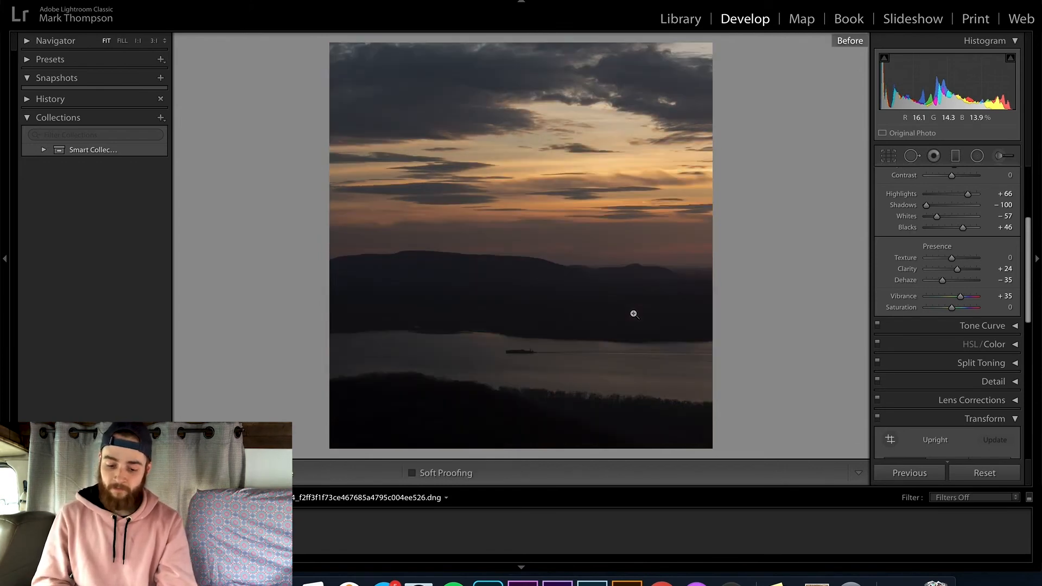
{"action": "key", "text": "backslash"}
{"action": "key", "text": "backslash"}
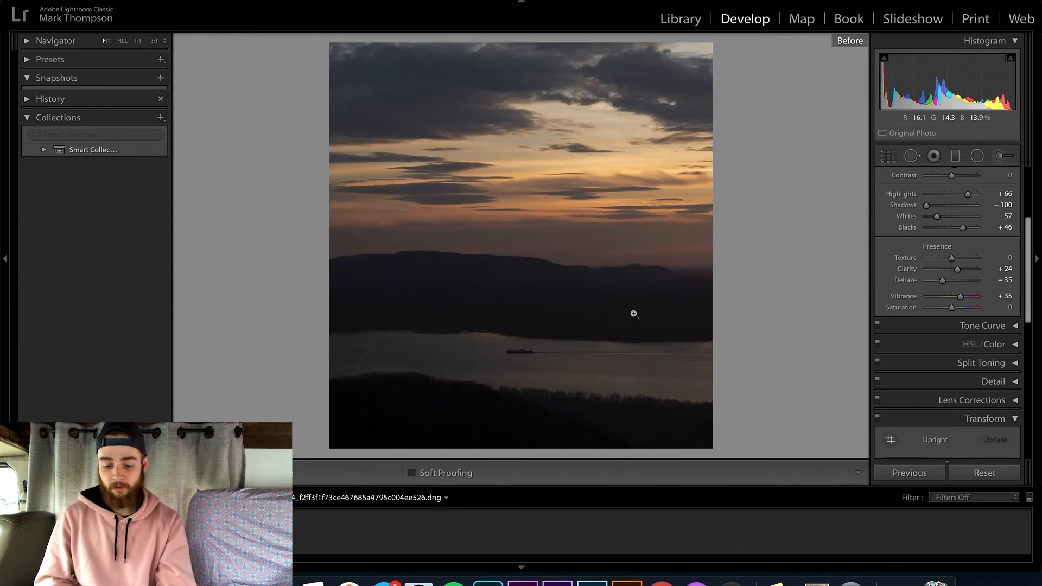
{"action": "key", "text": "backslash"}
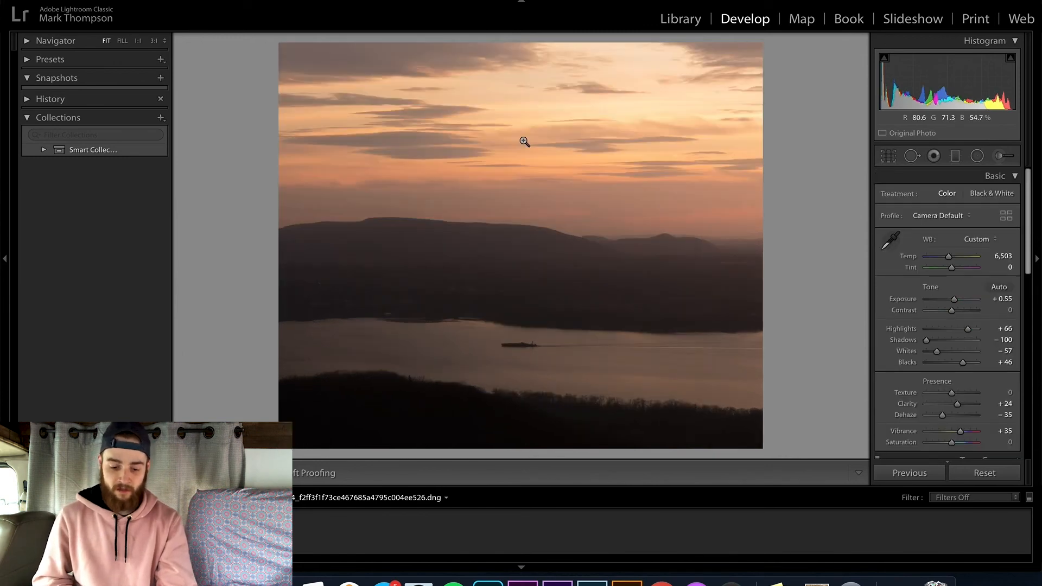
Recrop the sunset photo to a wide landscape frame spanning the glowing sky, hills and lake, and compare it with the original.
{"action": "key", "text": "r"}
{"action": "left_click_drag", "start_coordinate": [510, 189], "coordinate": [320, 250]}
{"action": "left_click_drag", "start_coordinate": [477, 249], "coordinate": [484, 240]}
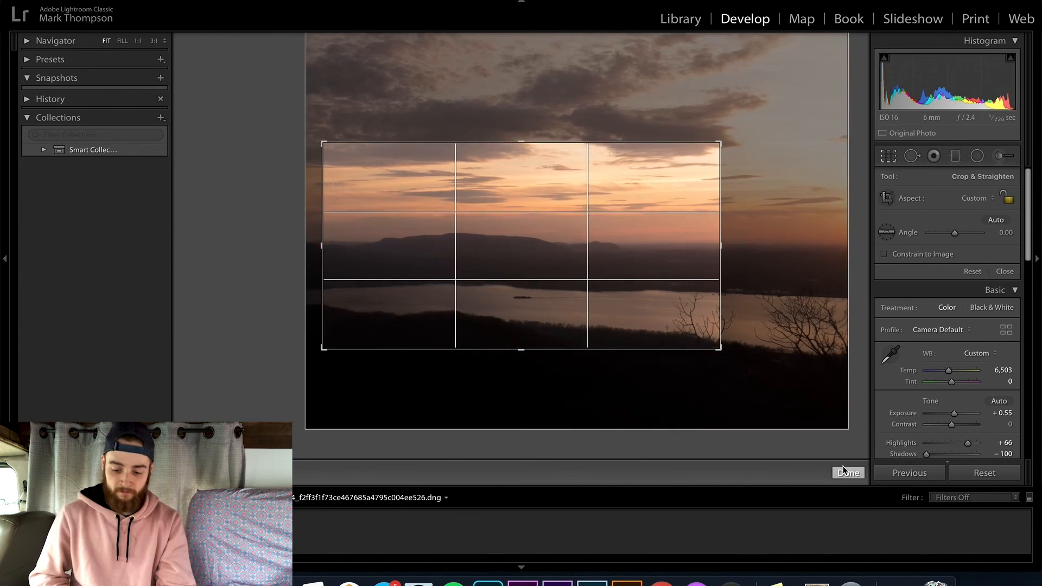
{"action": "left_click", "coordinate": [846, 471]}
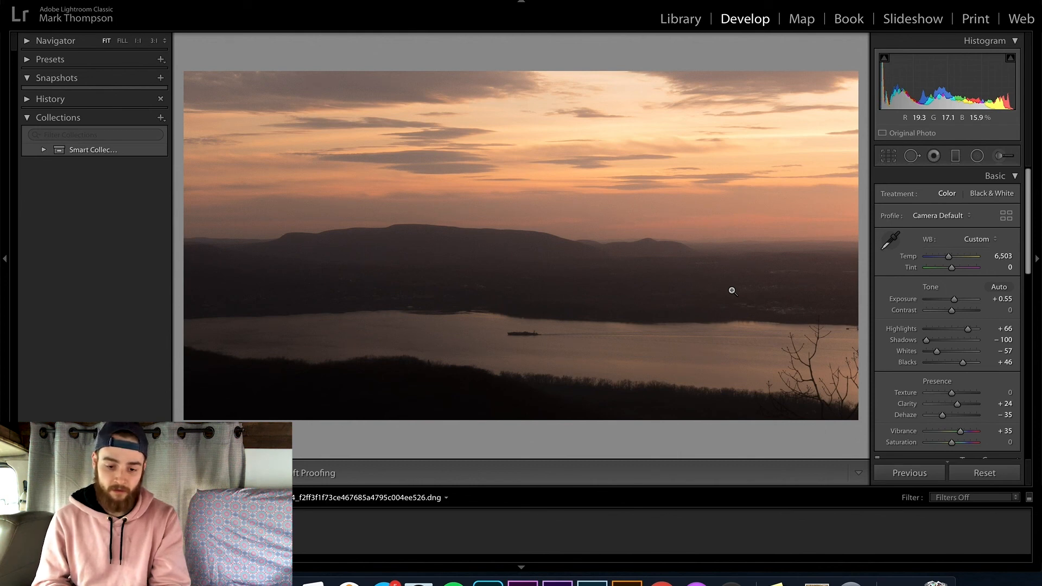
{"action": "key", "text": "backslash"}
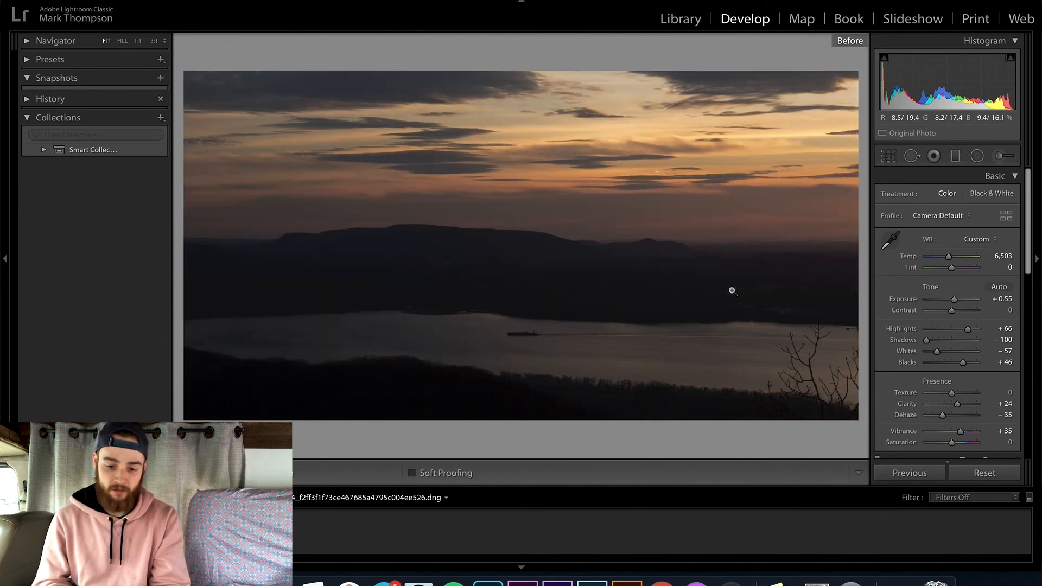
{"action": "key", "text": "backslash"}
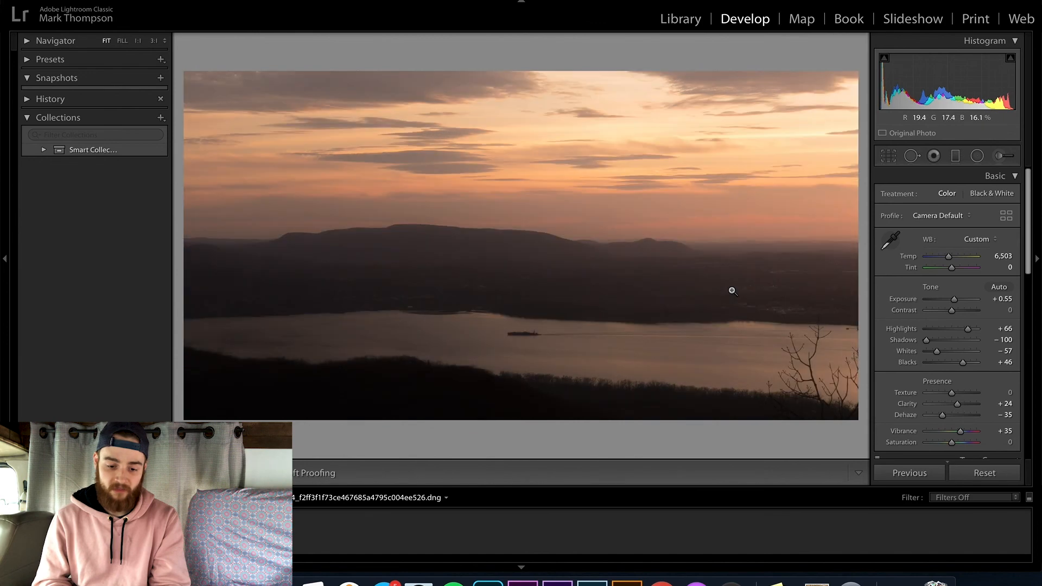